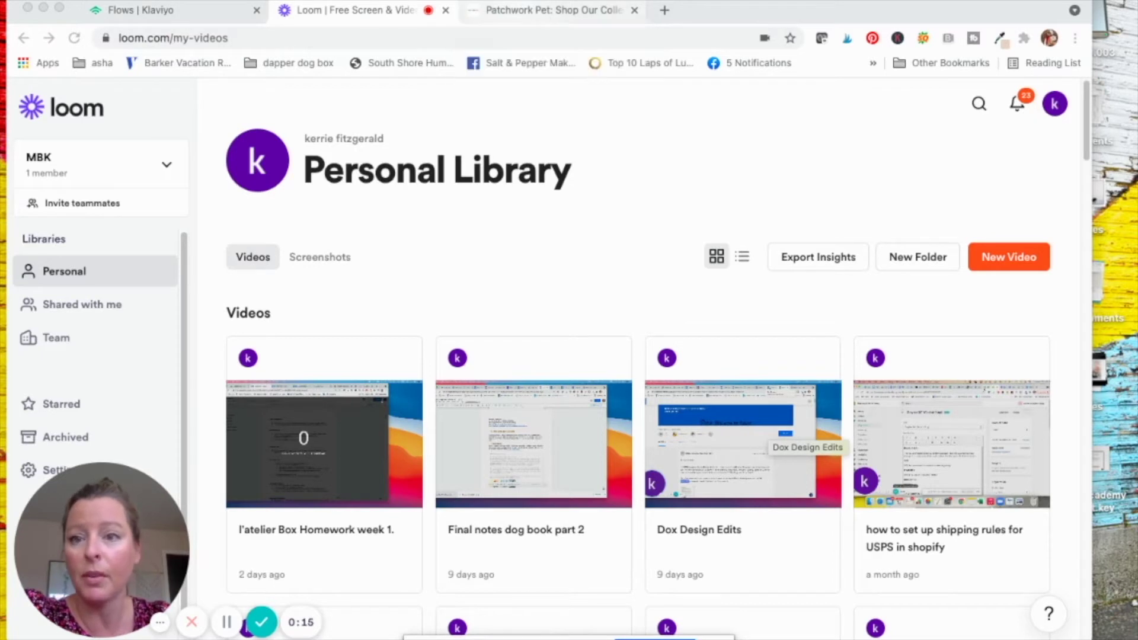
# - Switch to the 'Flows | Klaviyo' browser tab to show the Flows list
pyautogui.click(140, 16)
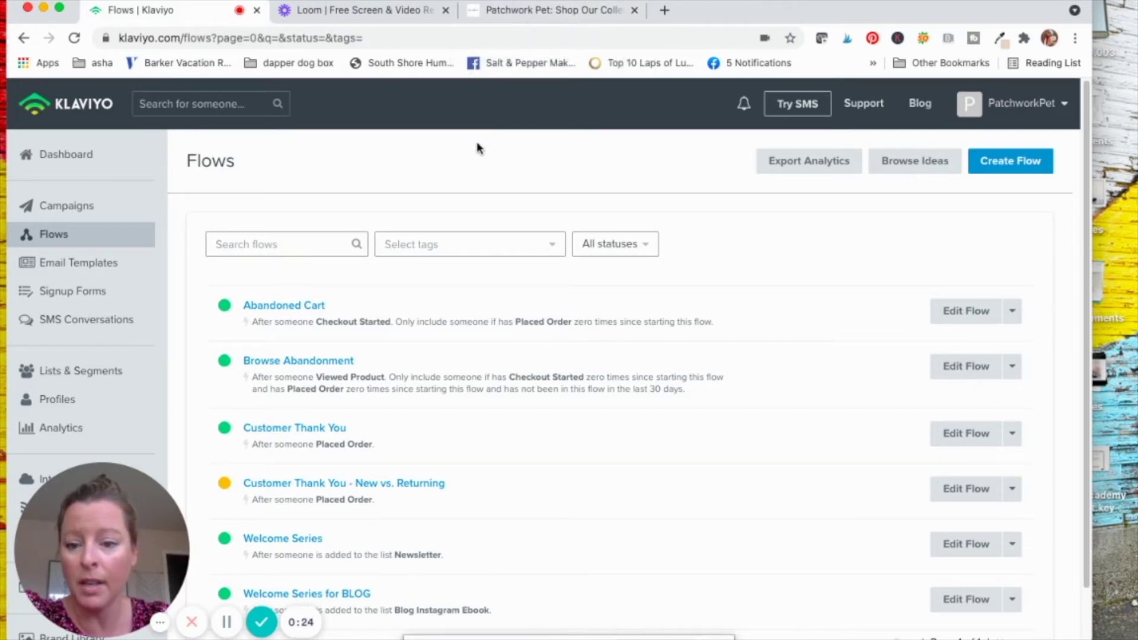
# - Switch to the Patchwork Pet storefront tab, where the 20% OFF signup popup appears
pyautogui.click(541, 22)
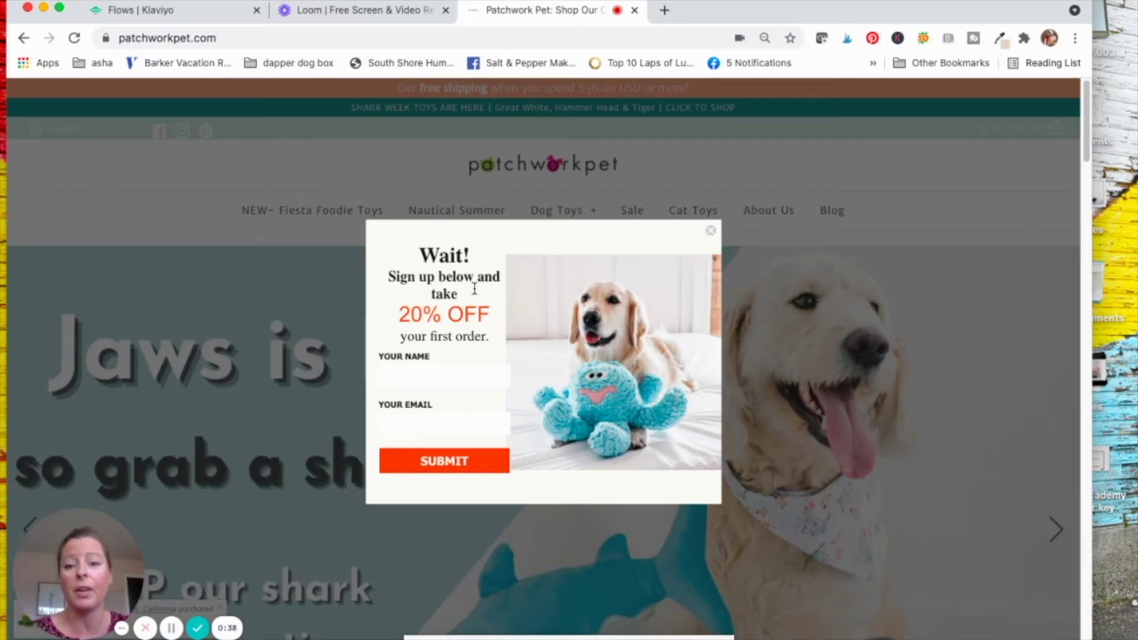
# - Close the signup popup, view the footer's 10% off newsletter signup, then return to Klaviyo Flows
pyautogui.click(711, 230)
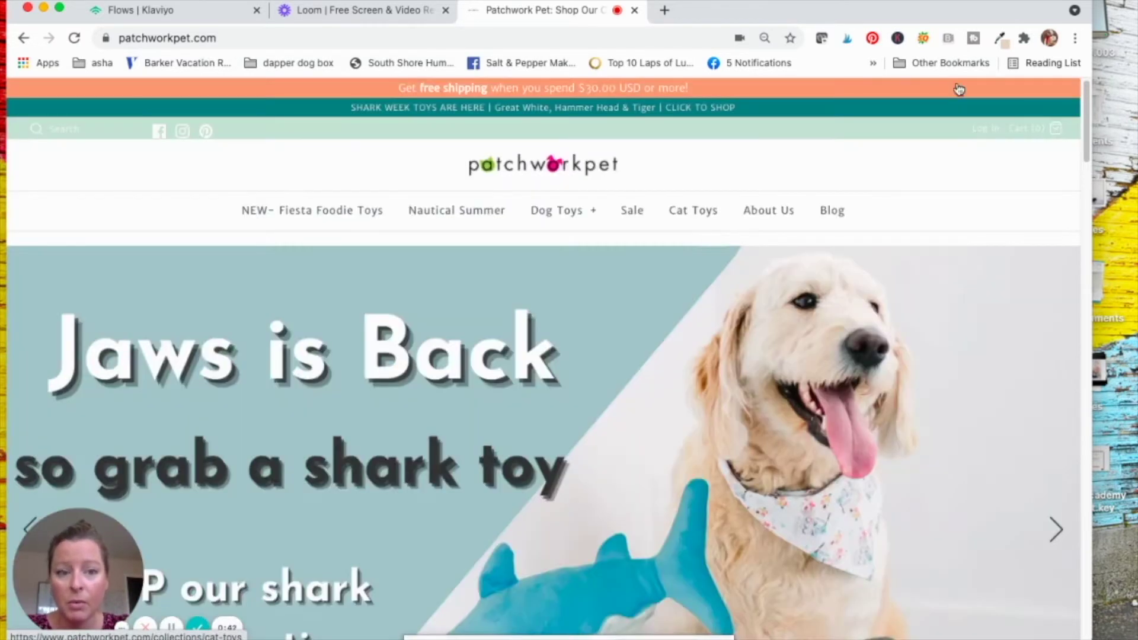
pyautogui.moveTo(1086, 118); pyautogui.dragTo(1081, 608)
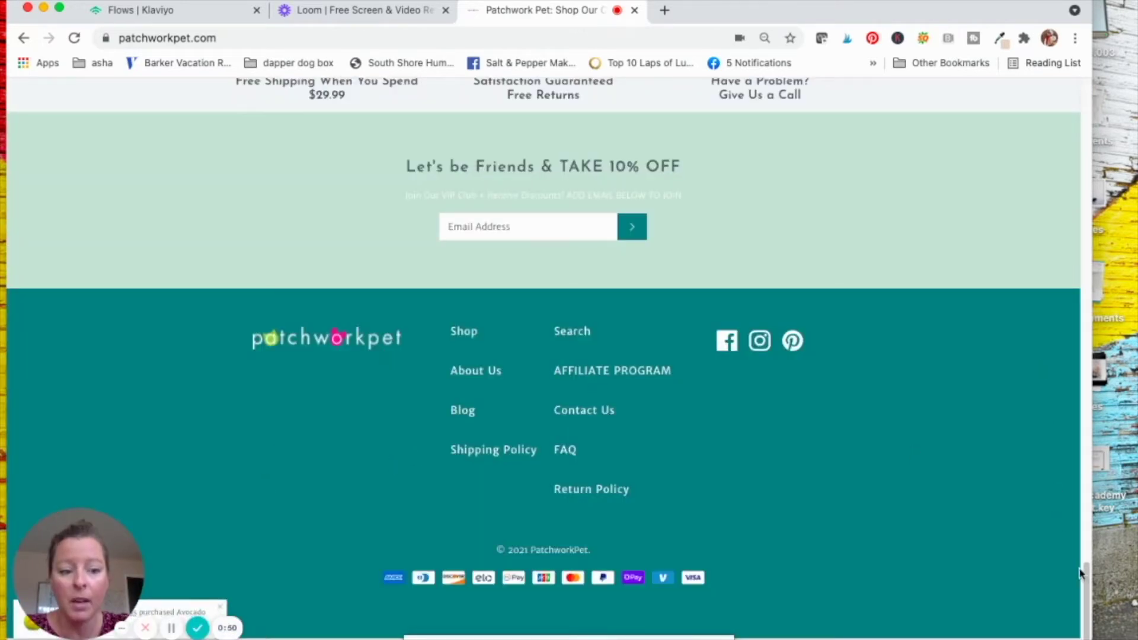
pyautogui.scroll(3, 1079, 572)
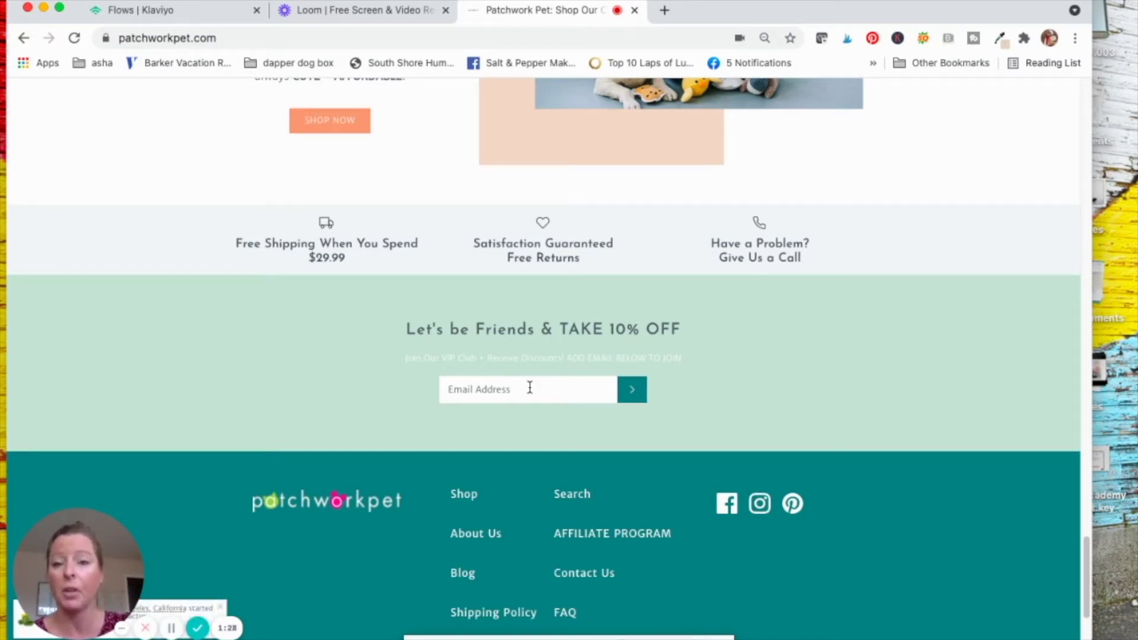
pyautogui.click(148, 16)
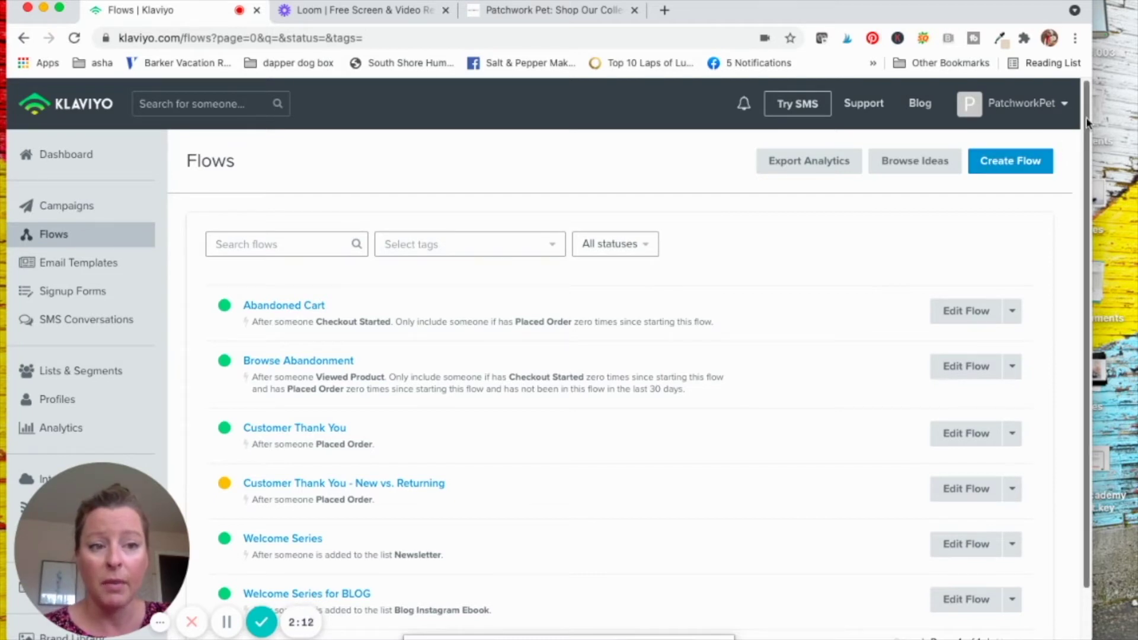
# - Scroll past the existing Newsletter-triggered Welcome Series flow and start creating a new flow
pyautogui.scroll(-2, 1086, 243)
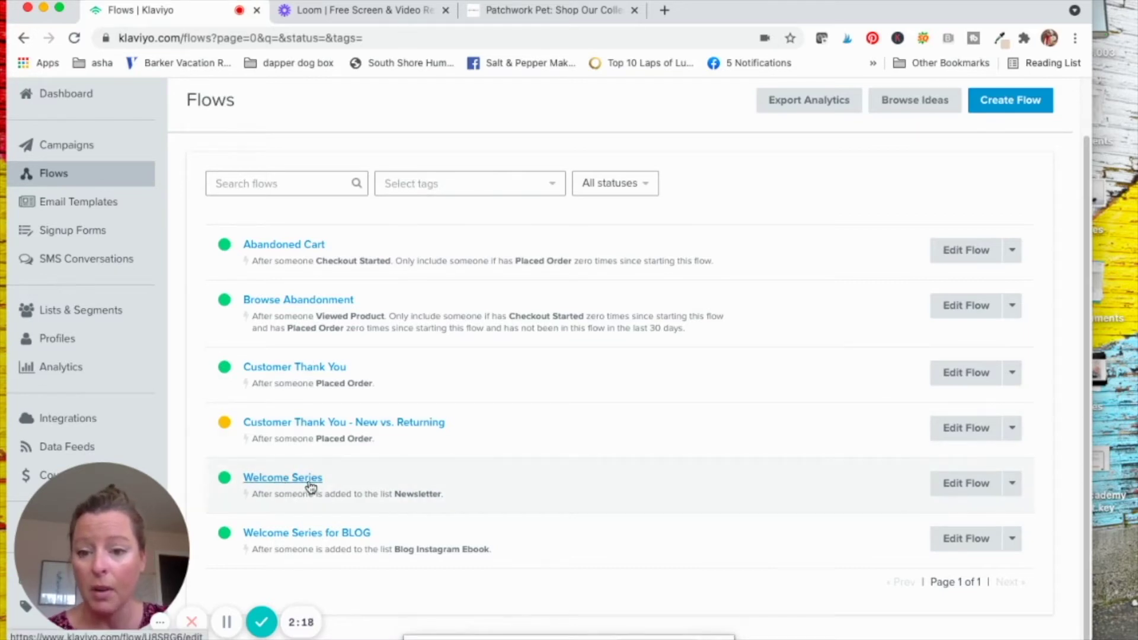
pyautogui.click(1023, 103)
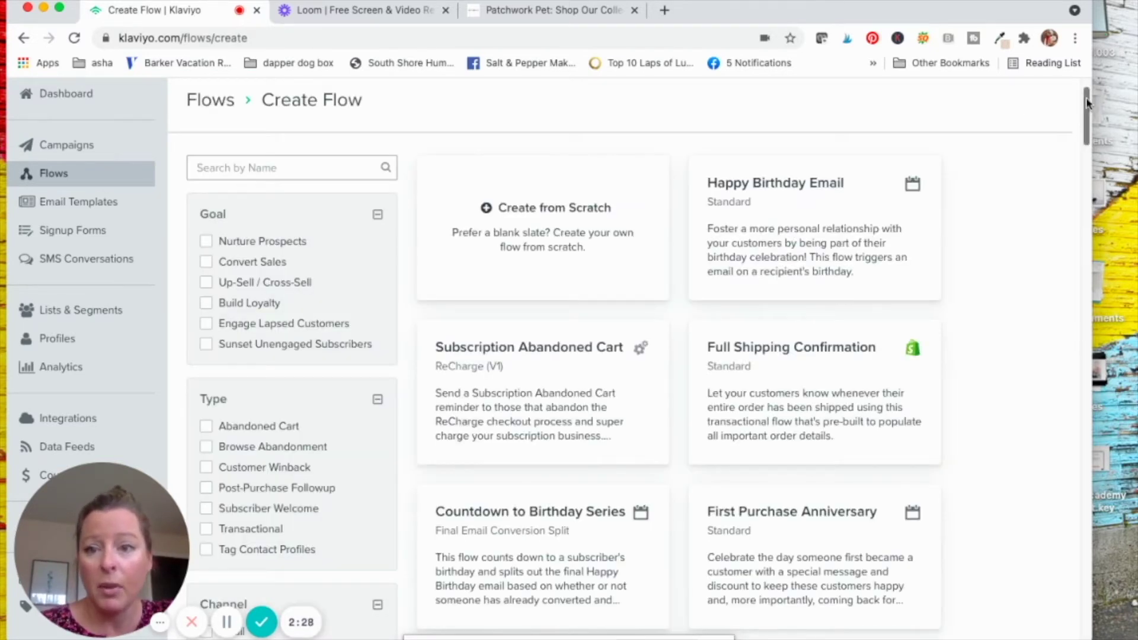
# - Filter flow templates to Subscriber Welcome and open the Welcome Series – Standard template
pyautogui.moveTo(1088, 103)
pyautogui.mouseDown()
pyautogui.moveTo(1094, 166)
pyautogui.moveTo(1096, 82)
pyautogui.mouseUp()
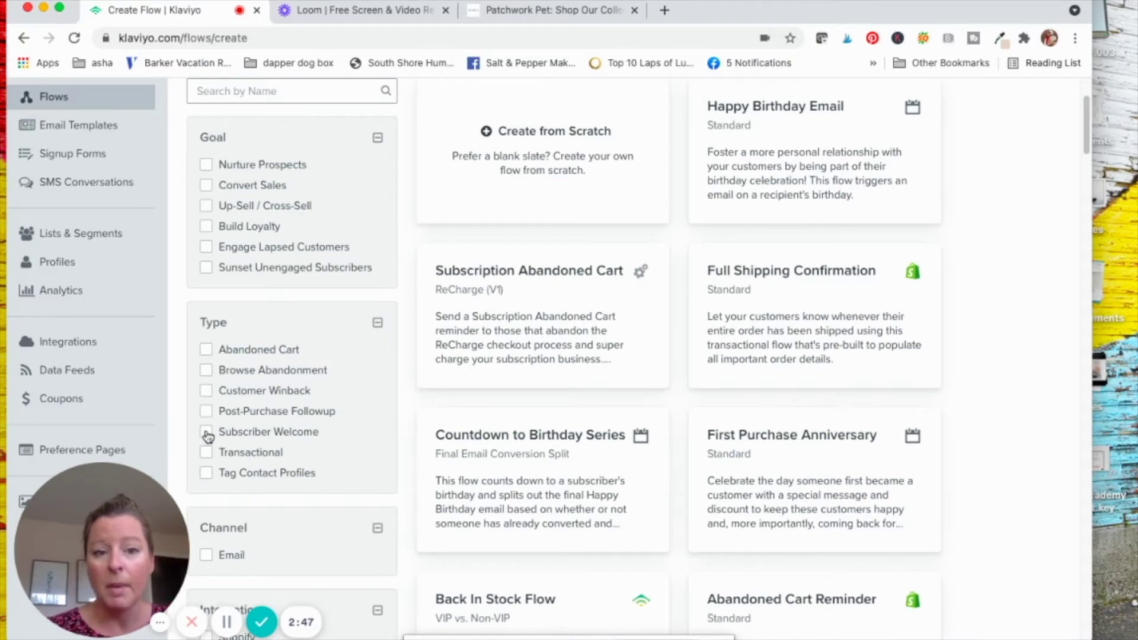
pyautogui.click(206, 434)
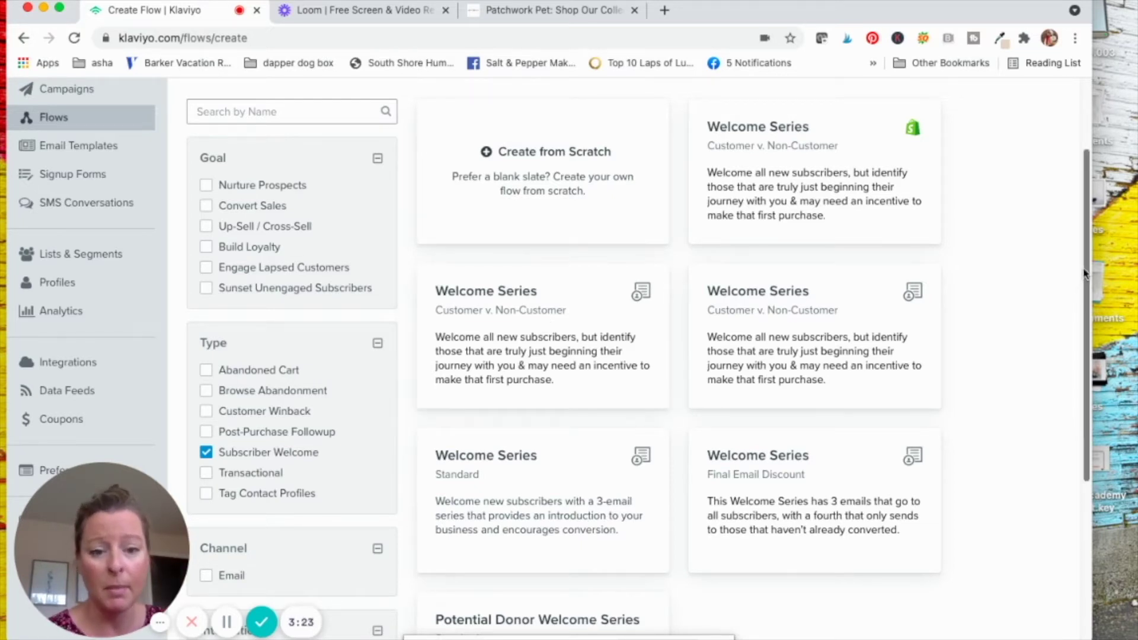
pyautogui.moveTo(1084, 274); pyautogui.dragTo(1085, 356)
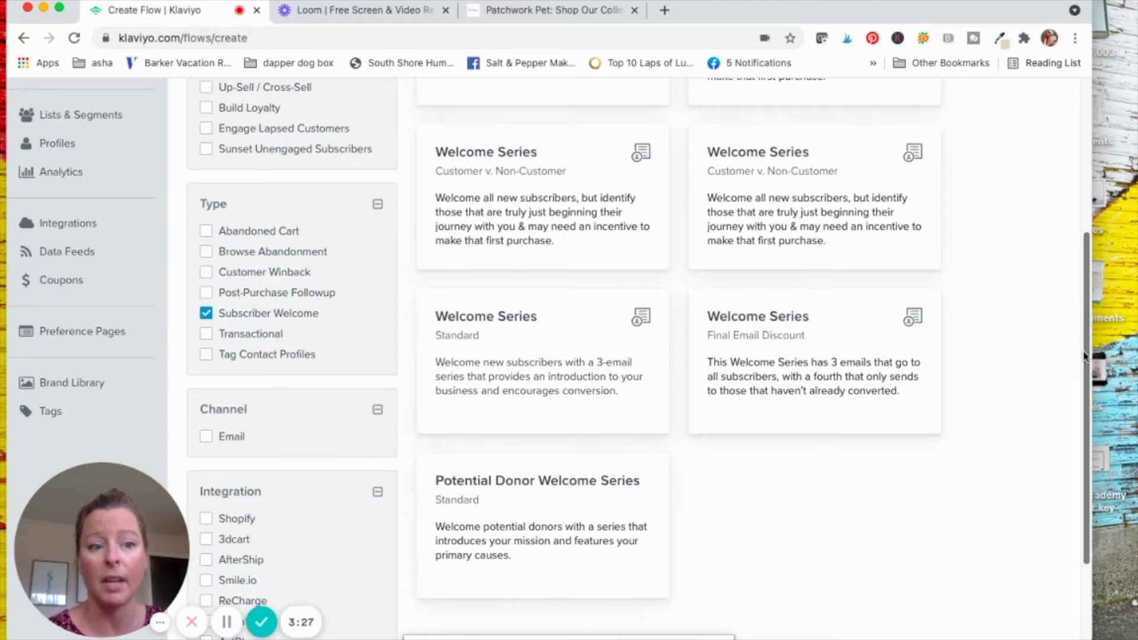
pyautogui.moveTo(1085, 356); pyautogui.dragTo(1084, 297)
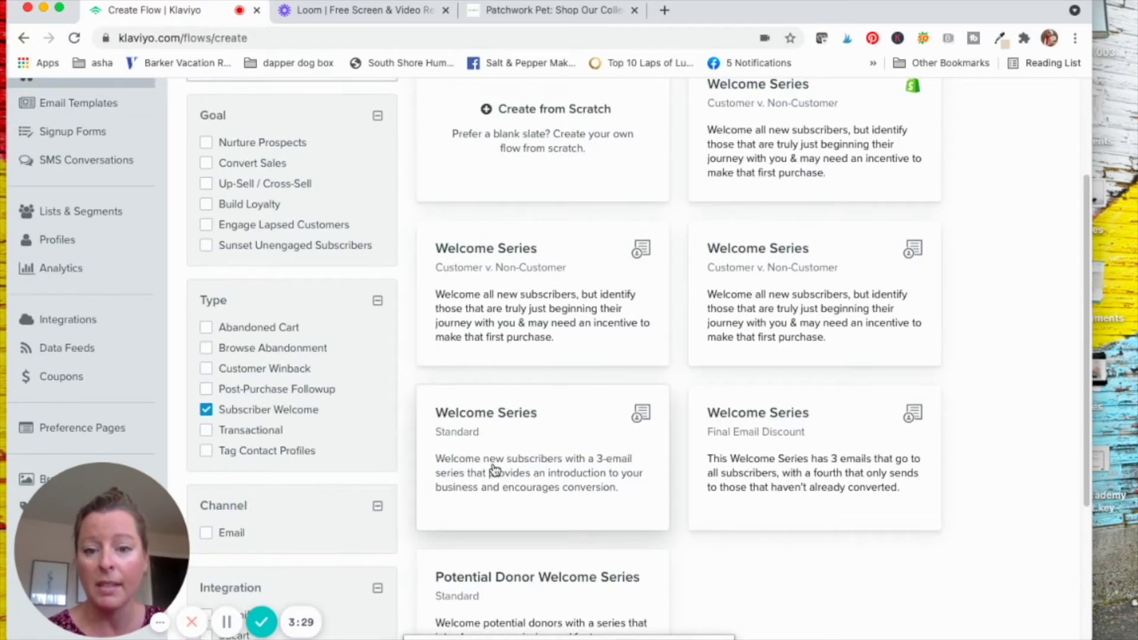
pyautogui.click(493, 468)
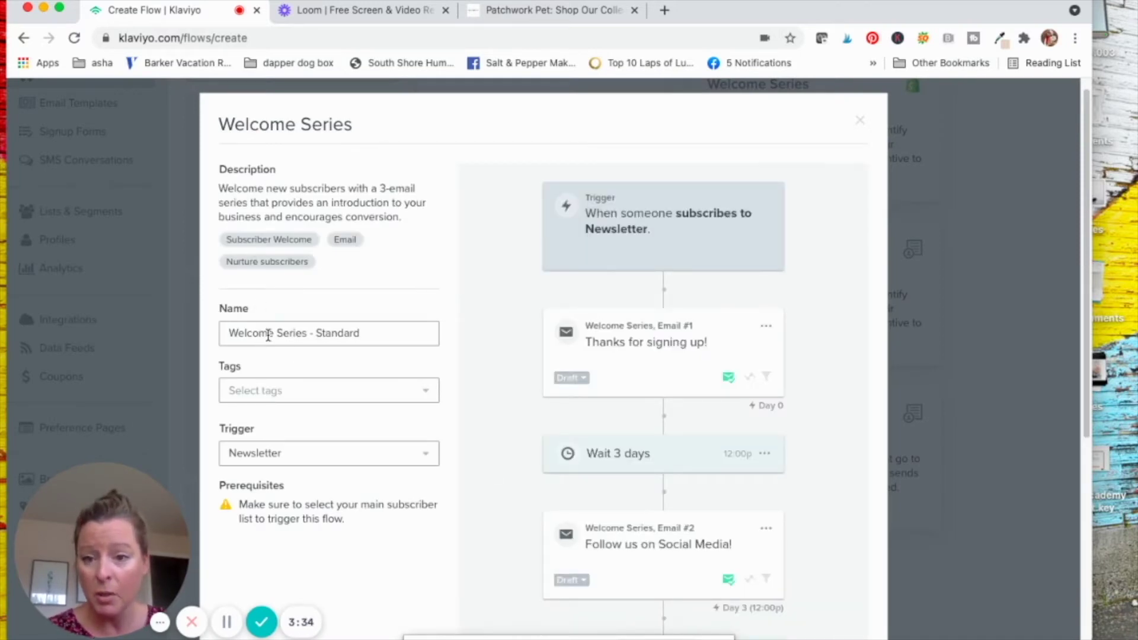
# - Keep Newsletter as the trigger list, preview the three emails and waits, and create the flow
pyautogui.click(259, 457)
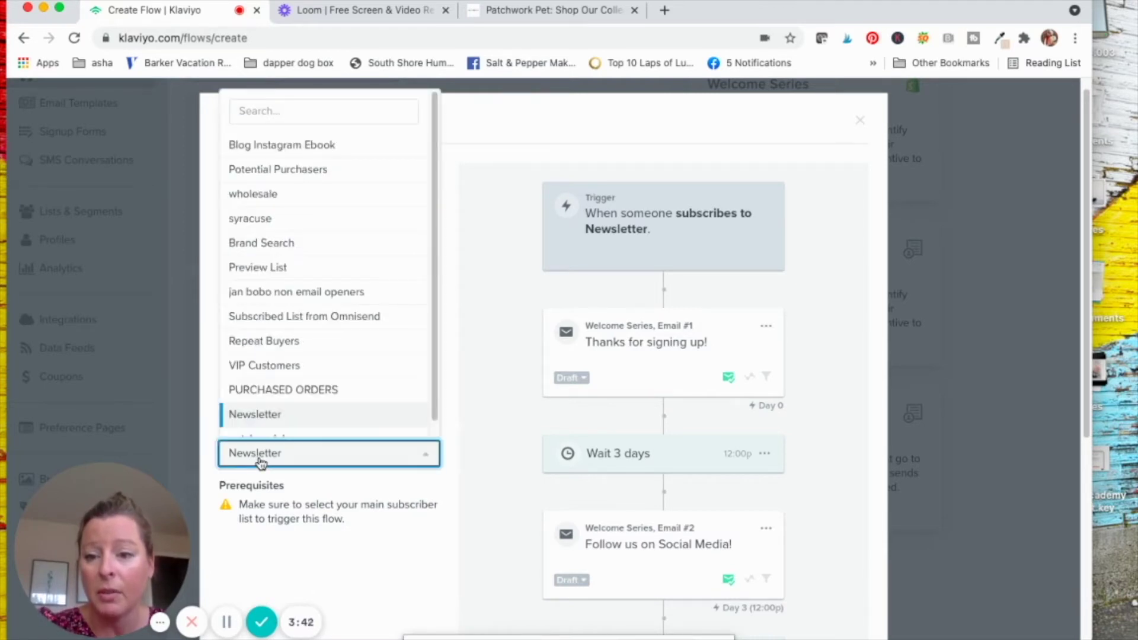
pyautogui.click(261, 462)
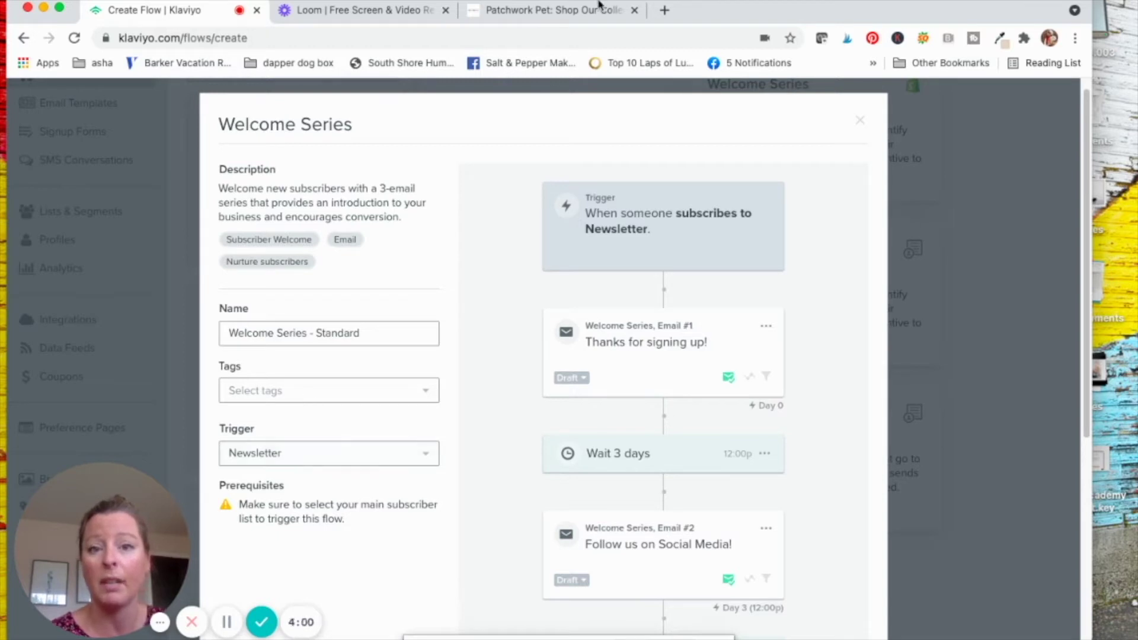
pyautogui.click(598, 10)
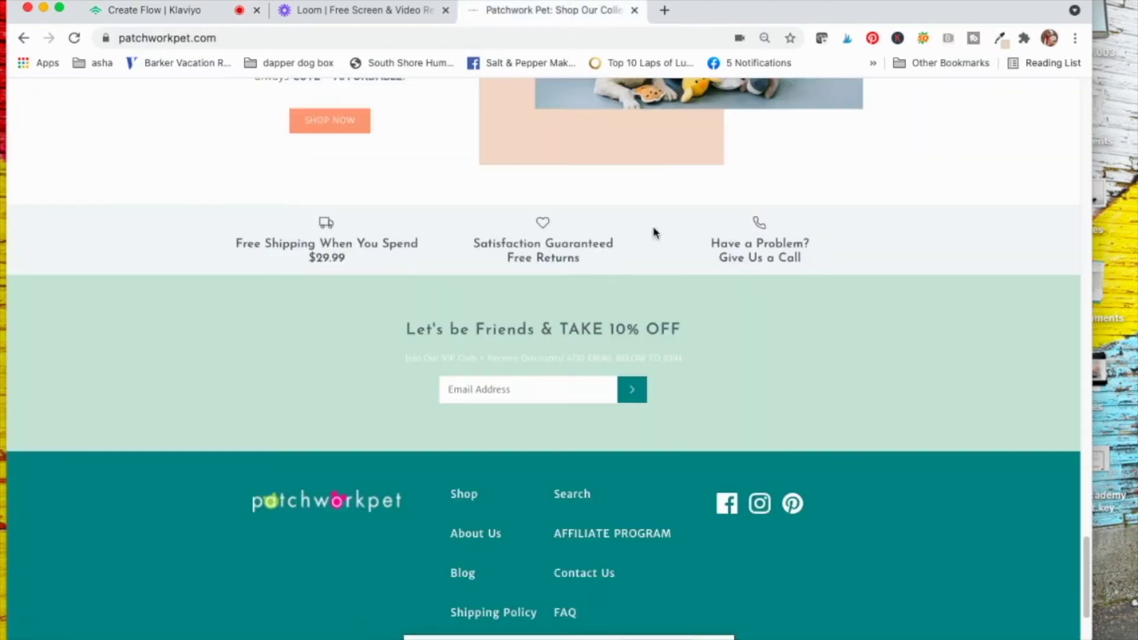
pyautogui.click(121, 13)
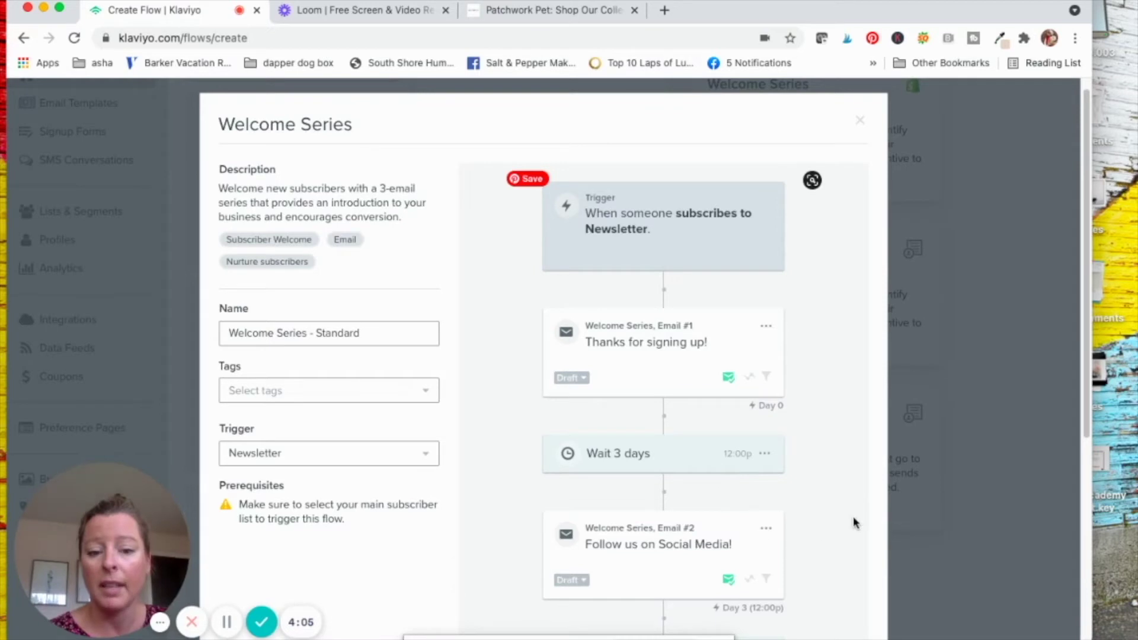
pyautogui.scroll(-5, 852, 516)
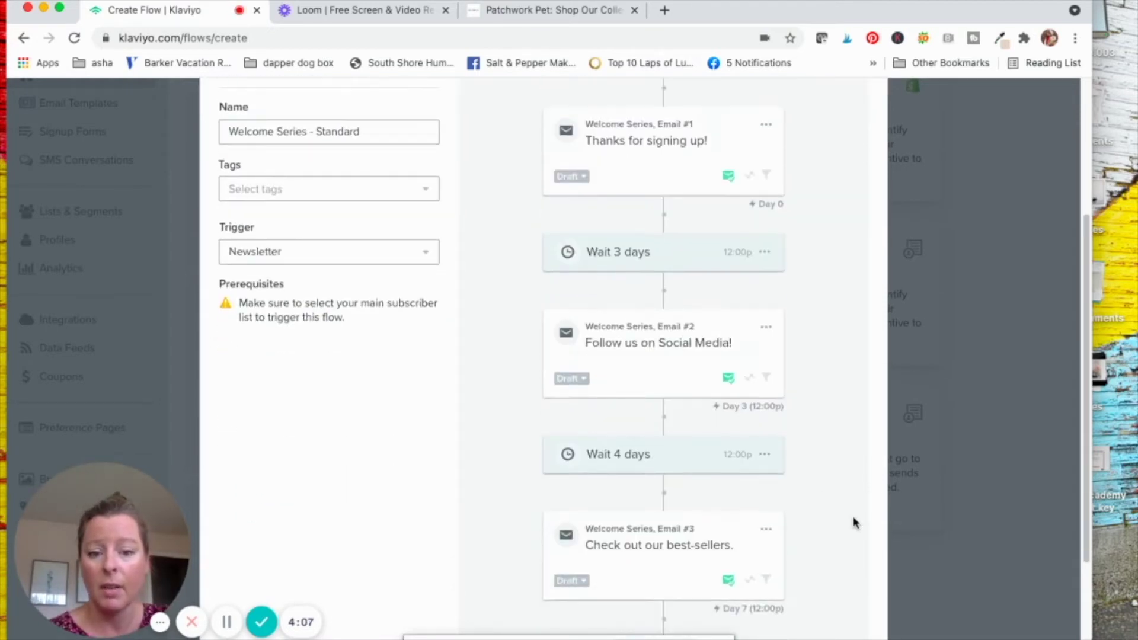
pyautogui.scroll(-3, 852, 516)
pyautogui.click(816, 585)
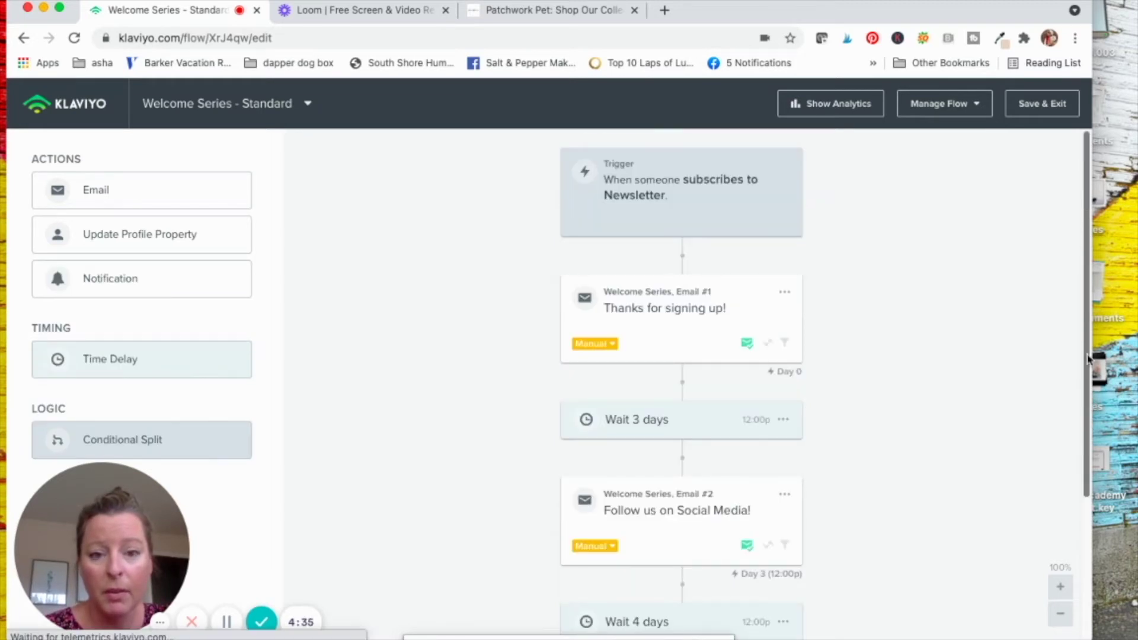
# - Scroll through the new flow's Manual emails and open the options for Email #1
pyautogui.moveTo(1087, 359); pyautogui.dragTo(1086, 186)
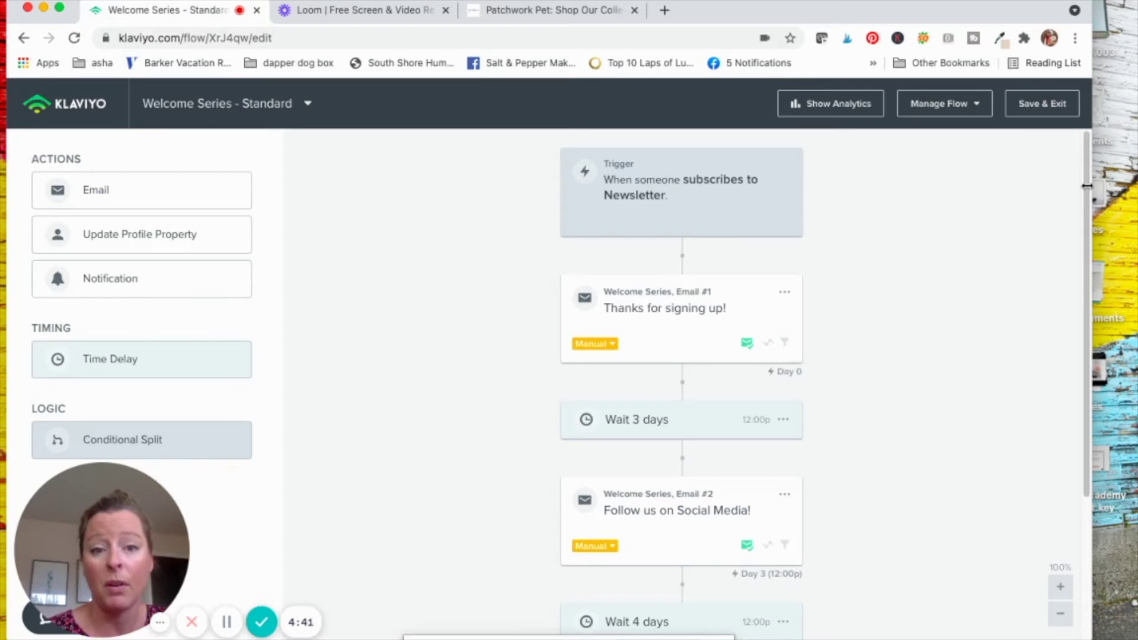
pyautogui.moveTo(1086, 185); pyautogui.dragTo(1087, 140)
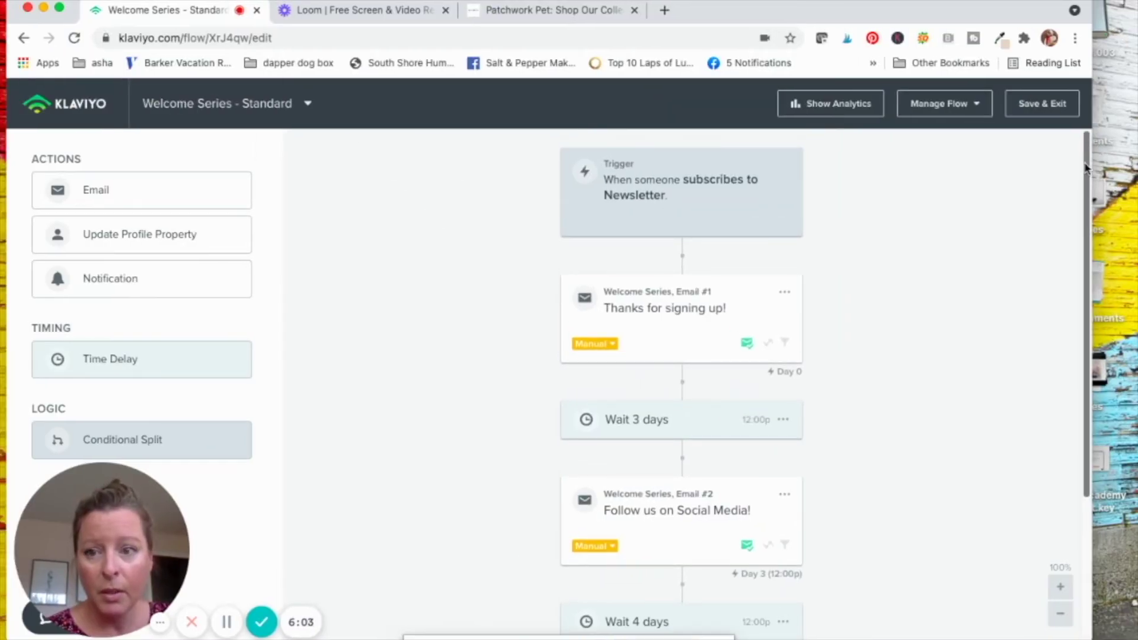
pyautogui.scroll(-3, 1086, 168)
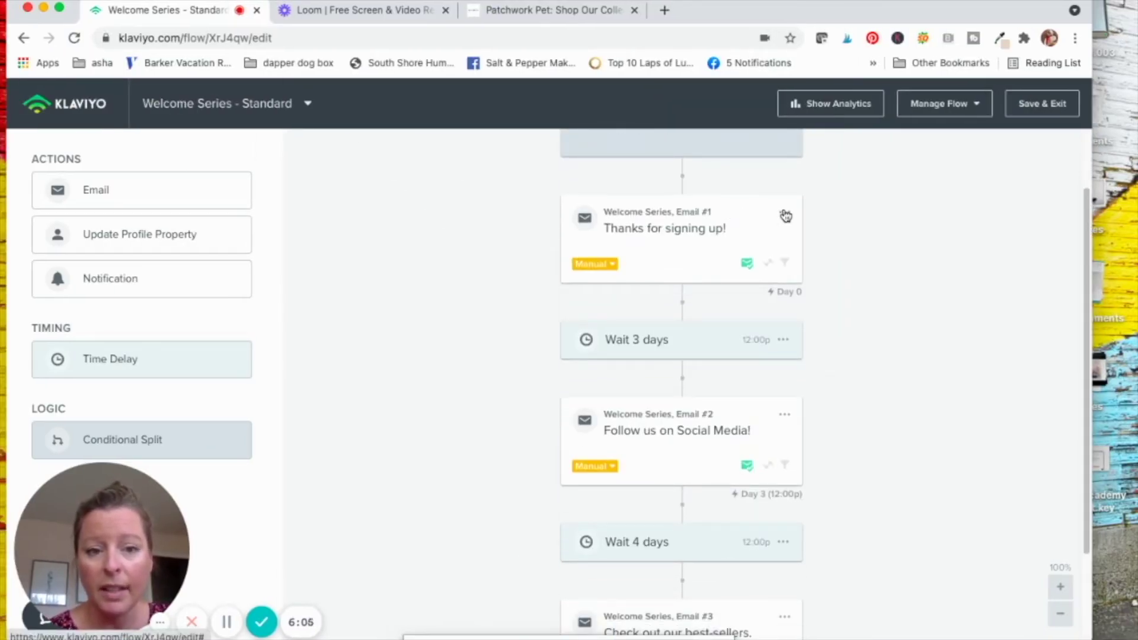
pyautogui.click(785, 214)
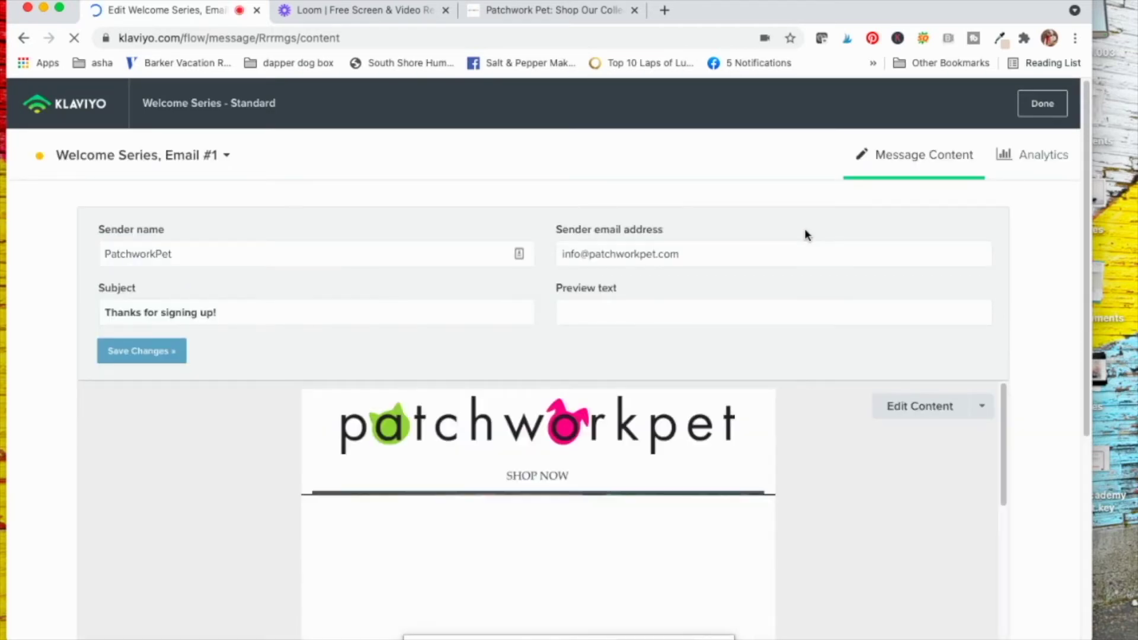
pyautogui.scroll(-1, 1089, 111)
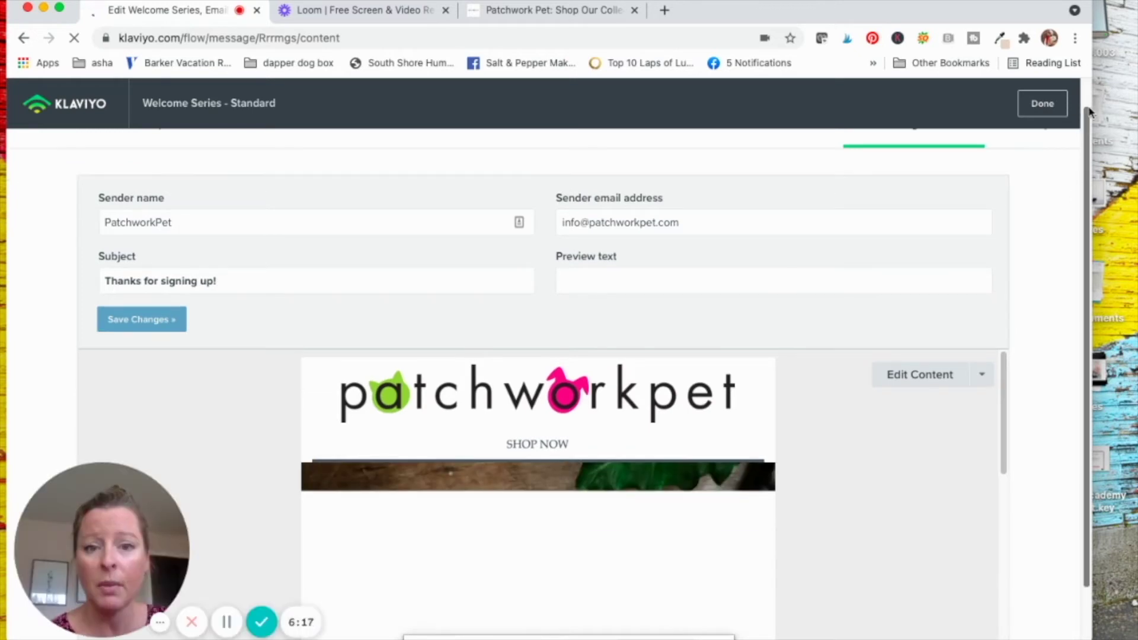
pyautogui.scroll(-3, 1086, 190)
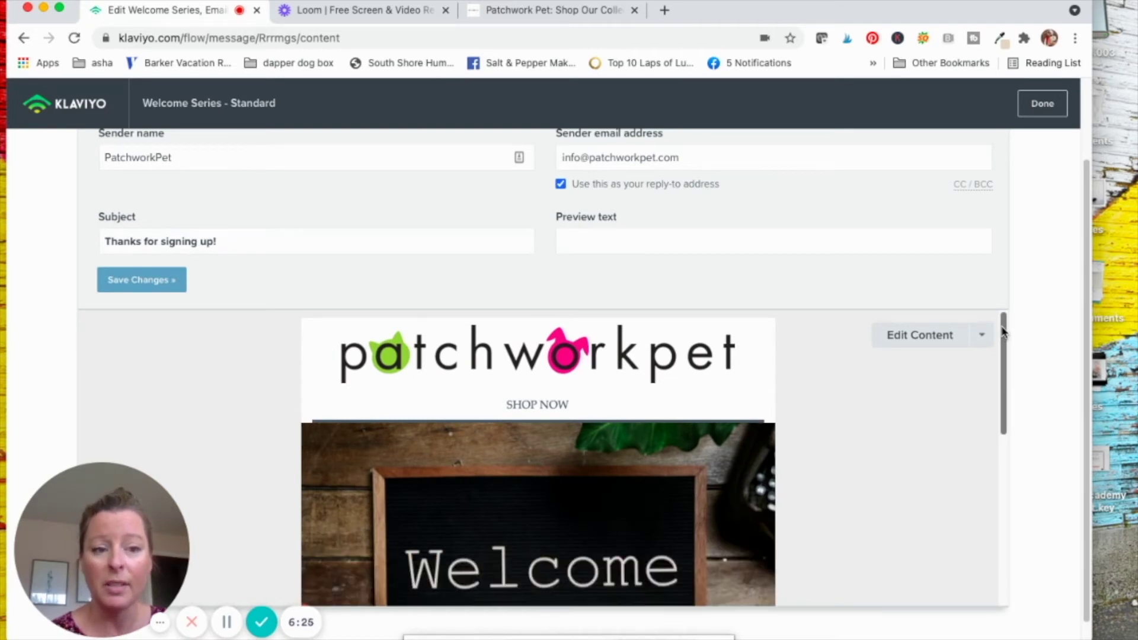
pyautogui.moveTo(1002, 332); pyautogui.dragTo(1005, 403)
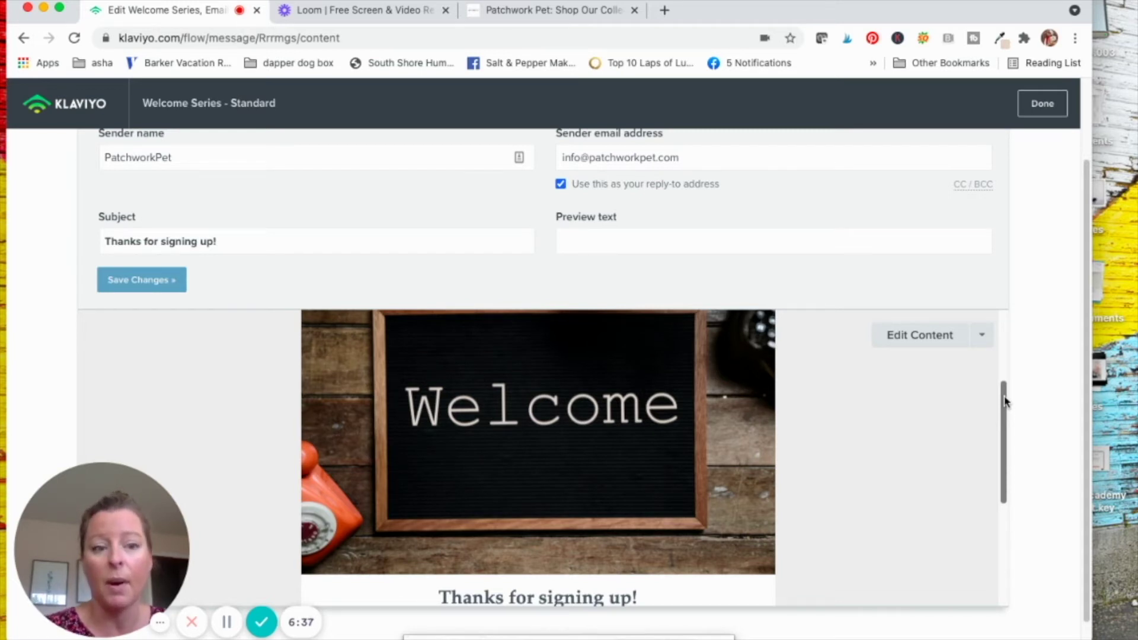
pyautogui.moveTo(1004, 402); pyautogui.dragTo(1003, 366)
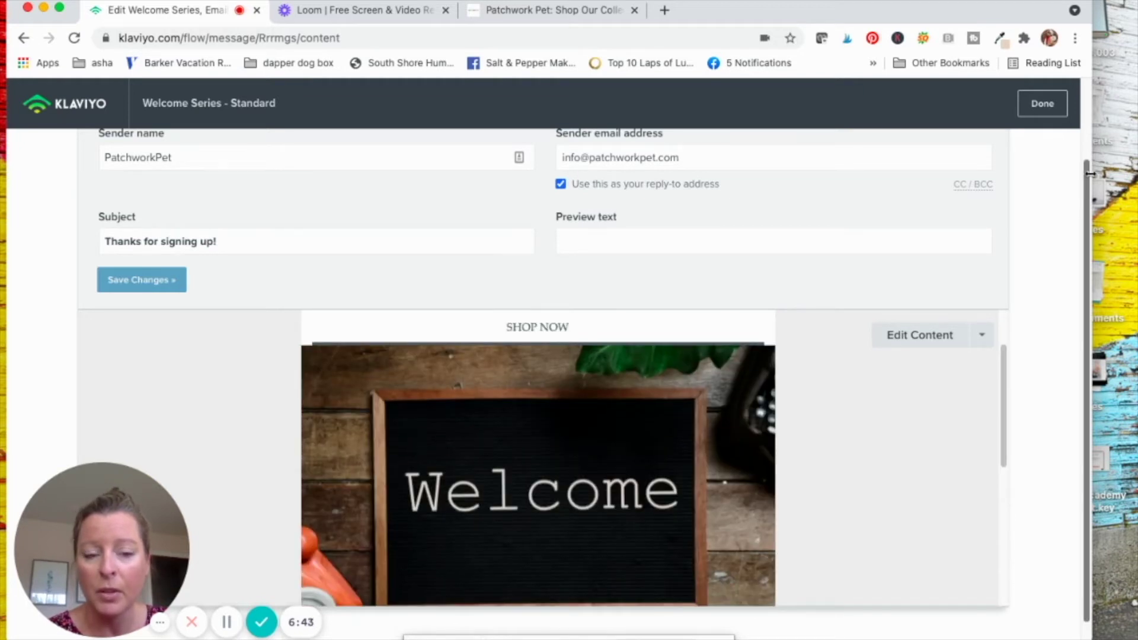
pyautogui.scroll(-1, 1087, 174)
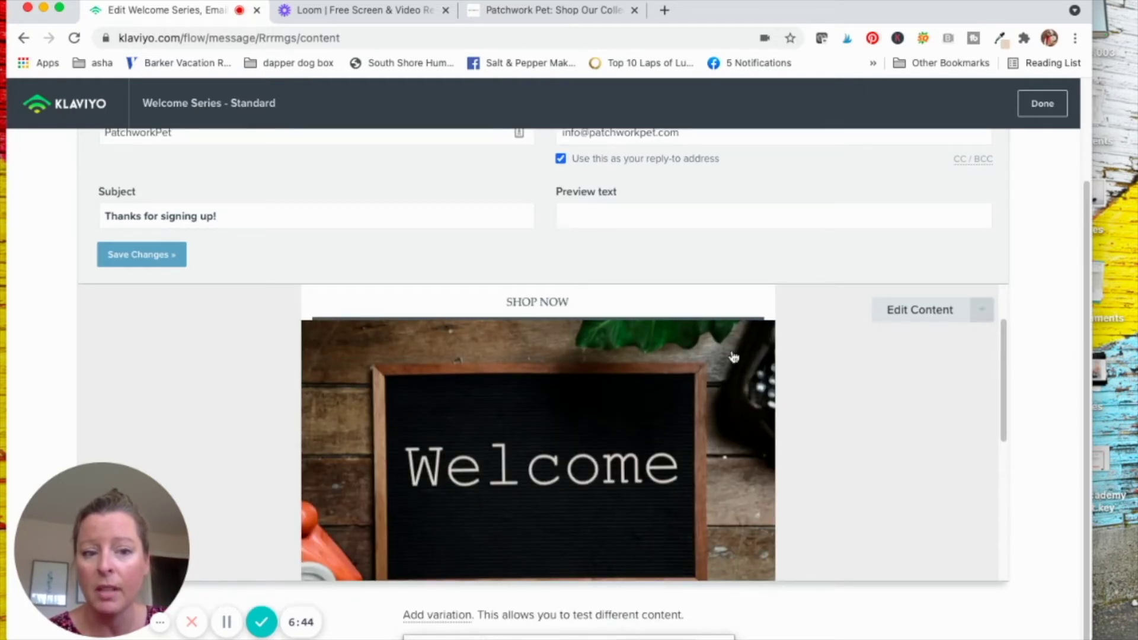
# - Open 'Thanks for signing up!' in the drag-and-drop editor and drag in an Image block
pyautogui.click(898, 312)
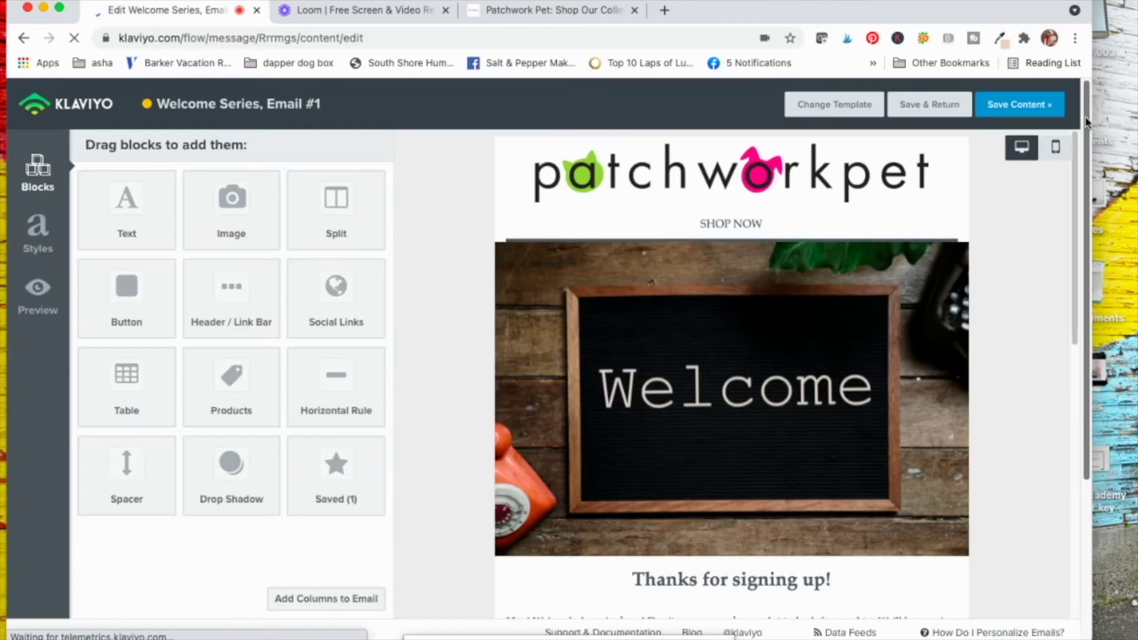
pyautogui.moveTo(1087, 122)
pyautogui.mouseDown()
pyautogui.moveTo(1091, 290)
pyautogui.moveTo(1094, 112)
pyautogui.mouseUp()
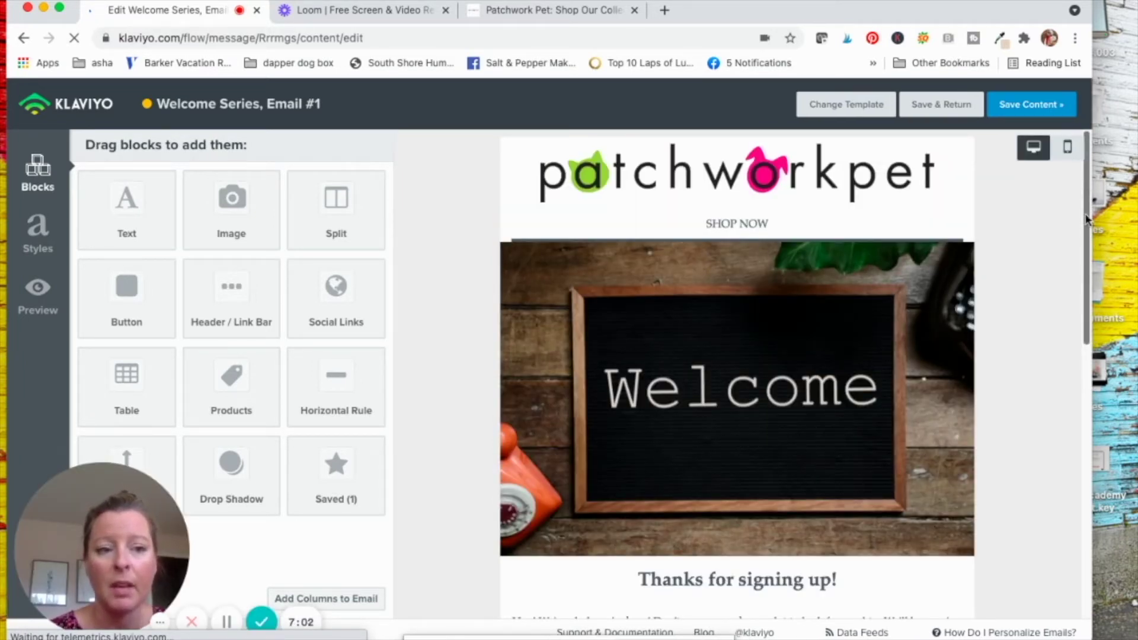
pyautogui.scroll(-1, 414, 414)
pyautogui.scroll(1, 723, 426)
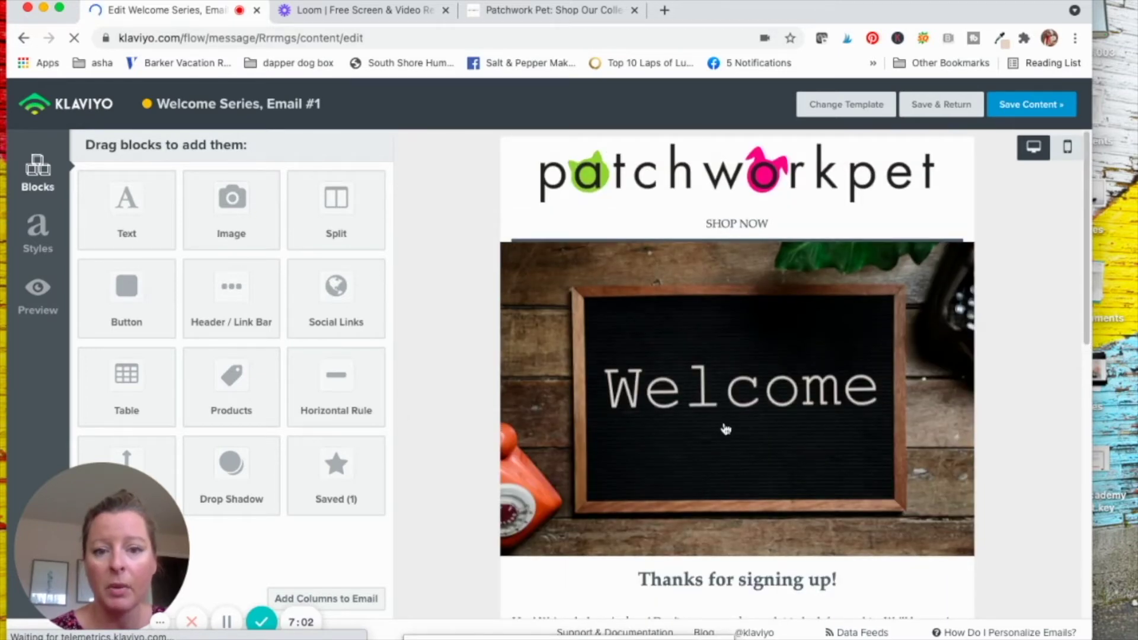
pyautogui.moveTo(131, 198); pyautogui.dragTo(654, 592)
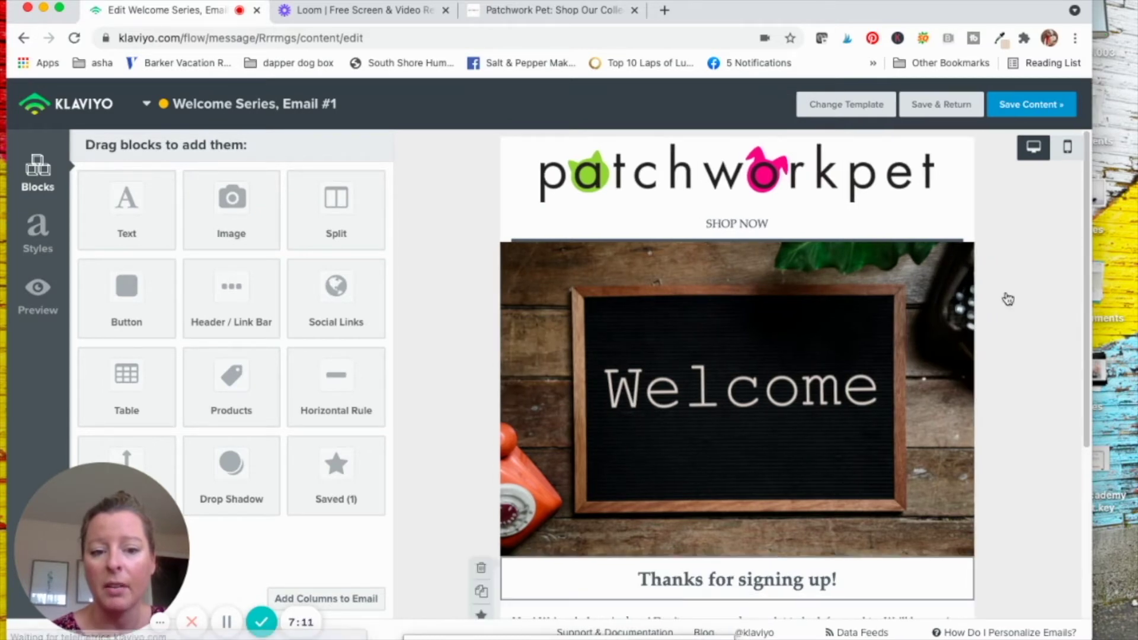
pyautogui.moveTo(1086, 181); pyautogui.dragTo(1090, 365)
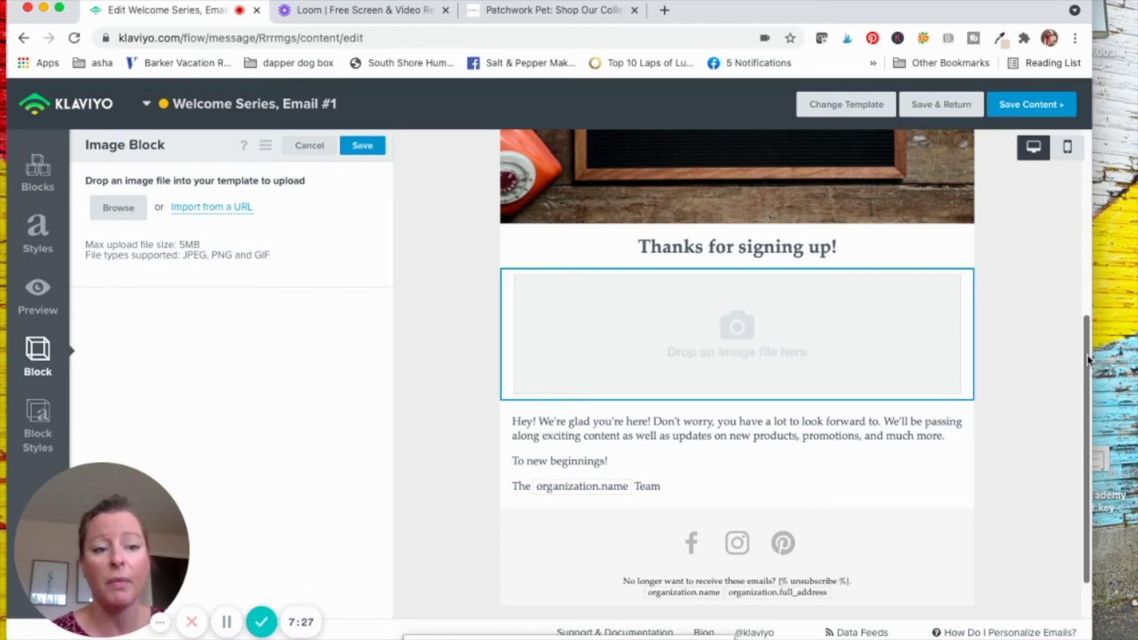
# - Scroll the email preview to check the empty image block sits above the welcome text
pyautogui.scroll(6, 604, 544)
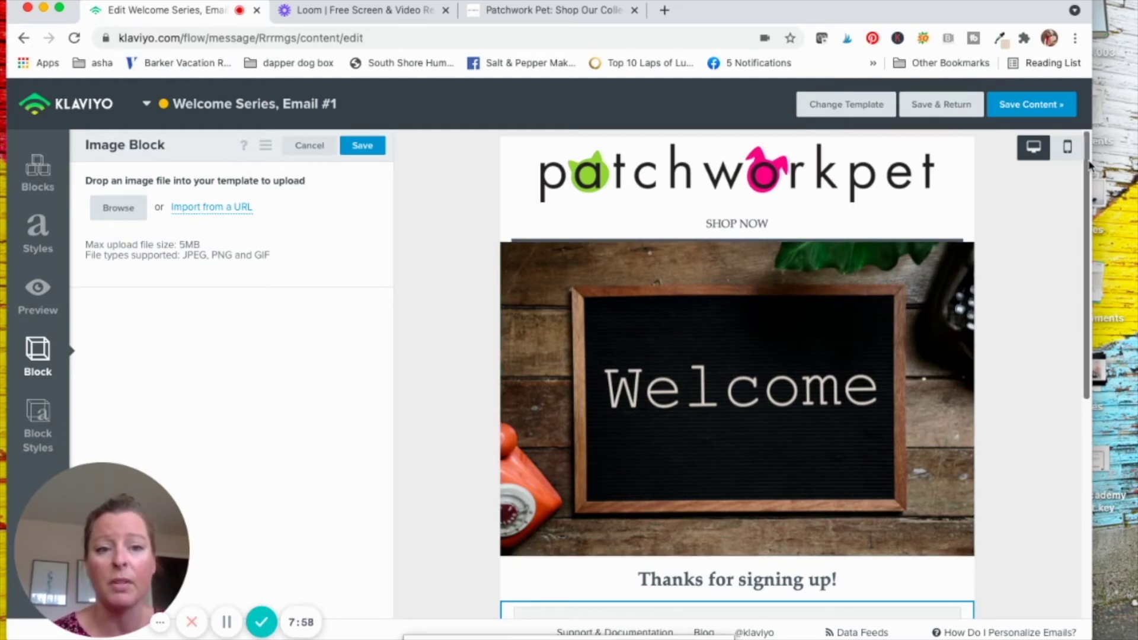
pyautogui.moveTo(1089, 166); pyautogui.dragTo(1109, 413)
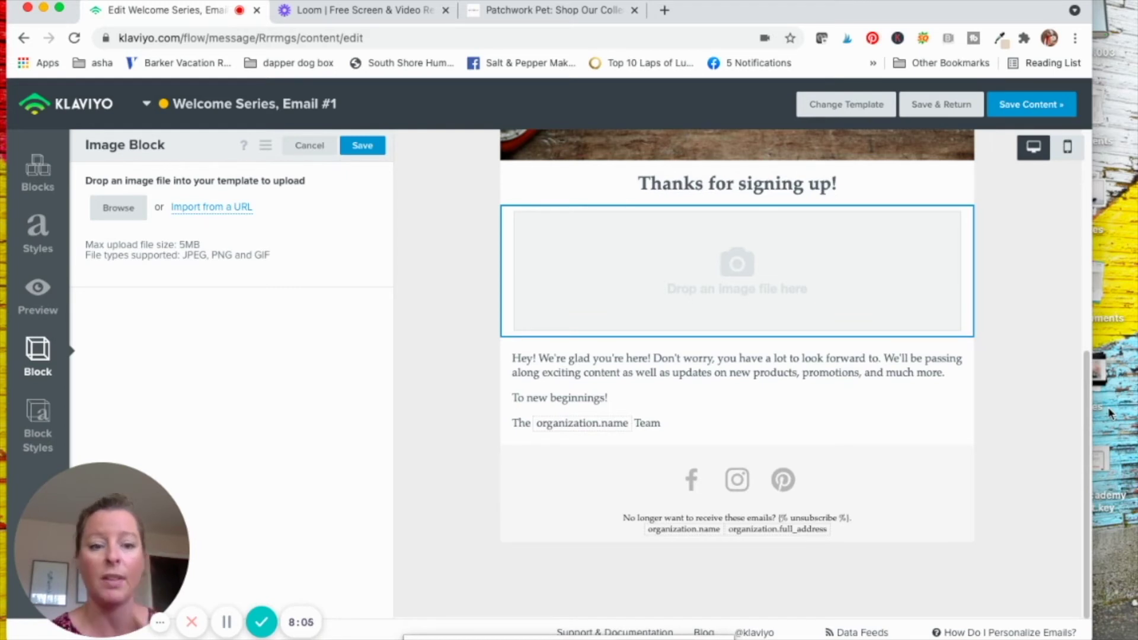
pyautogui.moveTo(1108, 406); pyautogui.dragTo(1037, 118)
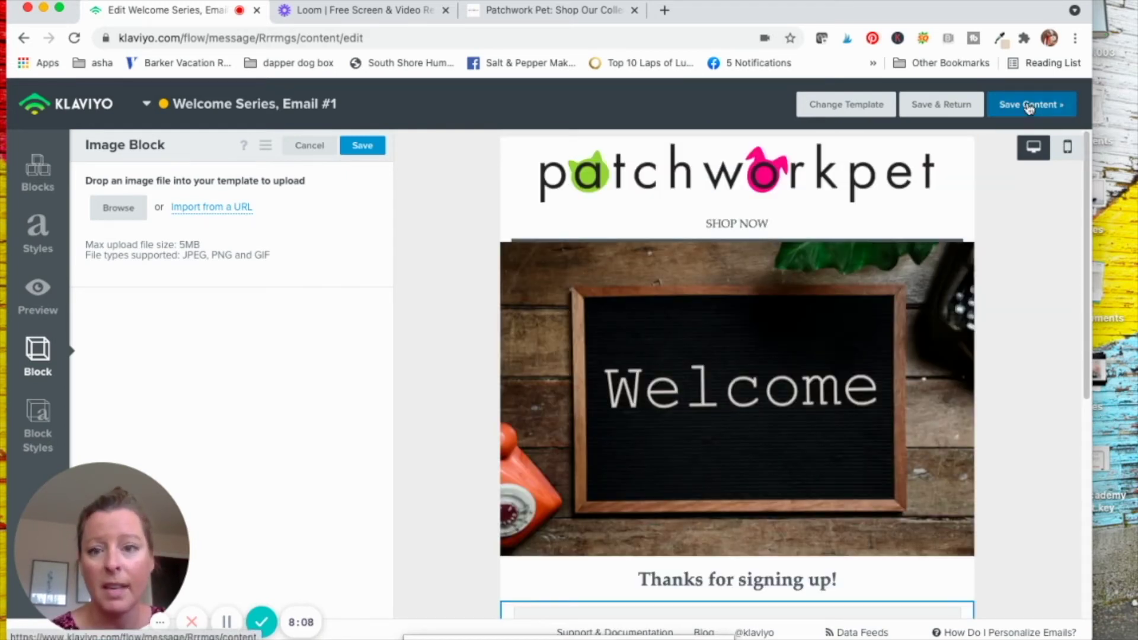
# - Save Email #1's content and close its message settings, returning to the flow builder
pyautogui.click(1029, 106)
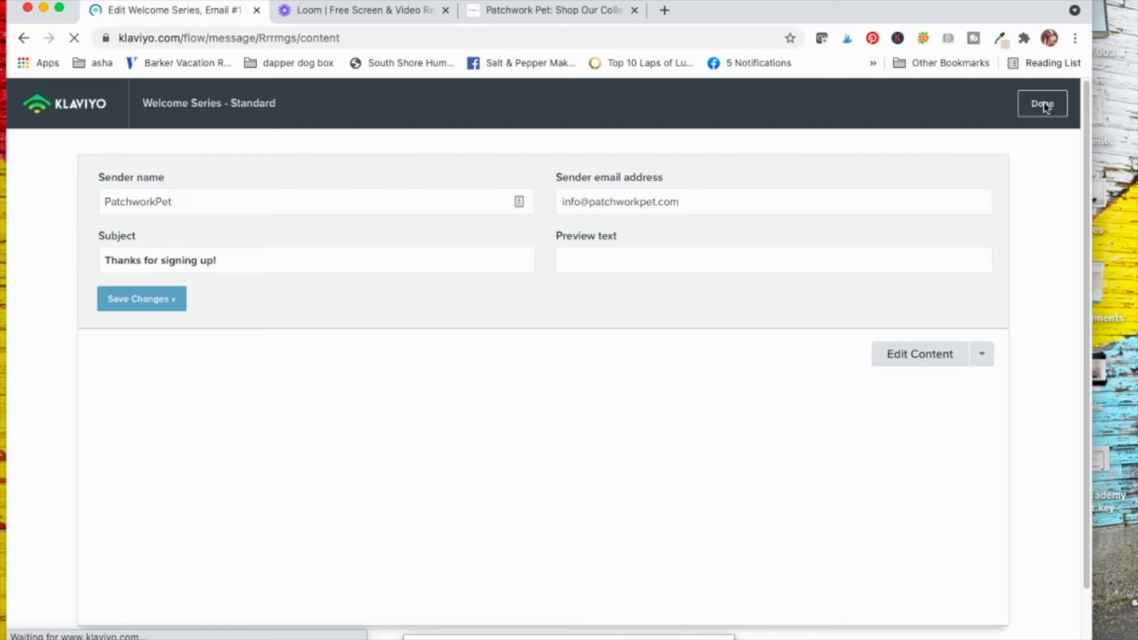
pyautogui.click(1045, 108)
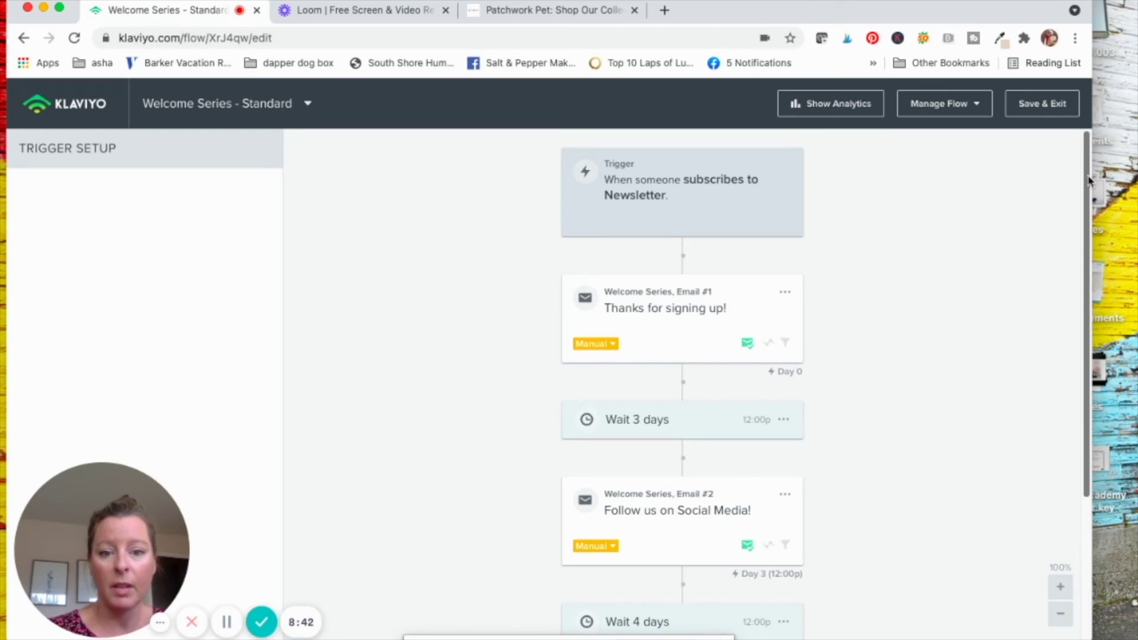
# - View Email #1's Draft/Manual/Live status choices, then bring up Email #2's actions menu
pyautogui.scroll(-3, 1091, 225)
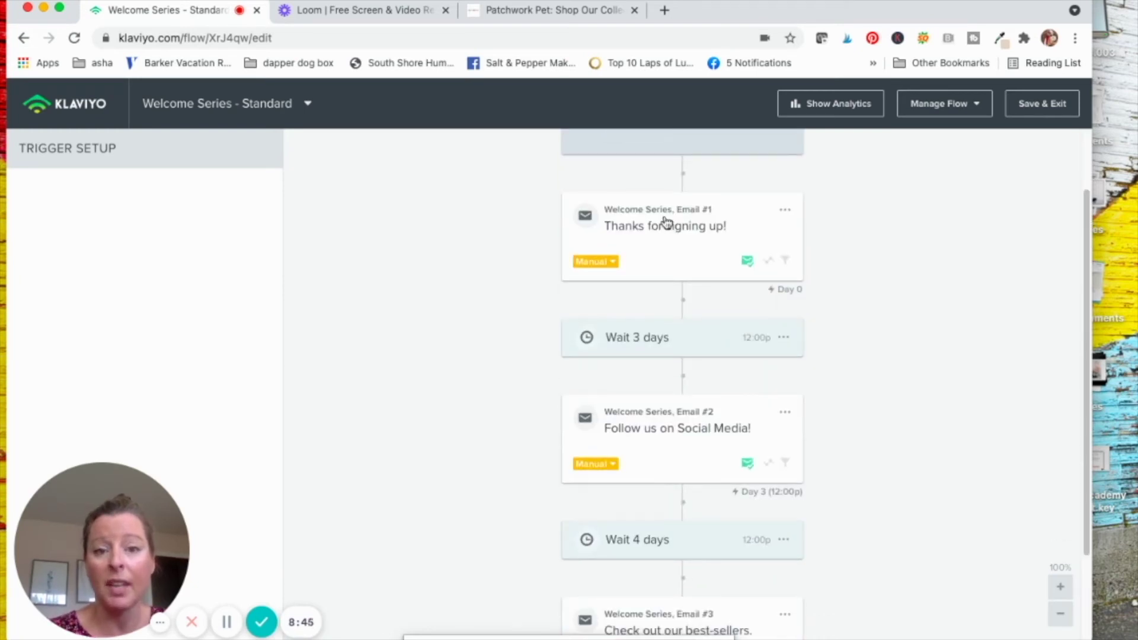
pyautogui.click(610, 263)
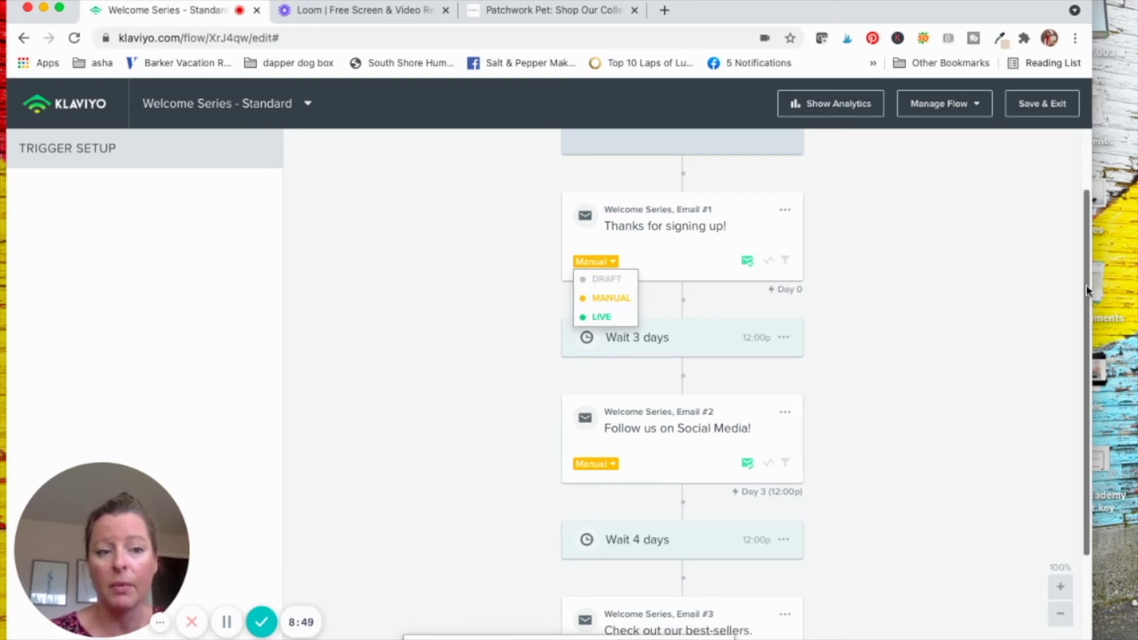
pyautogui.scroll(-2, 889, 349)
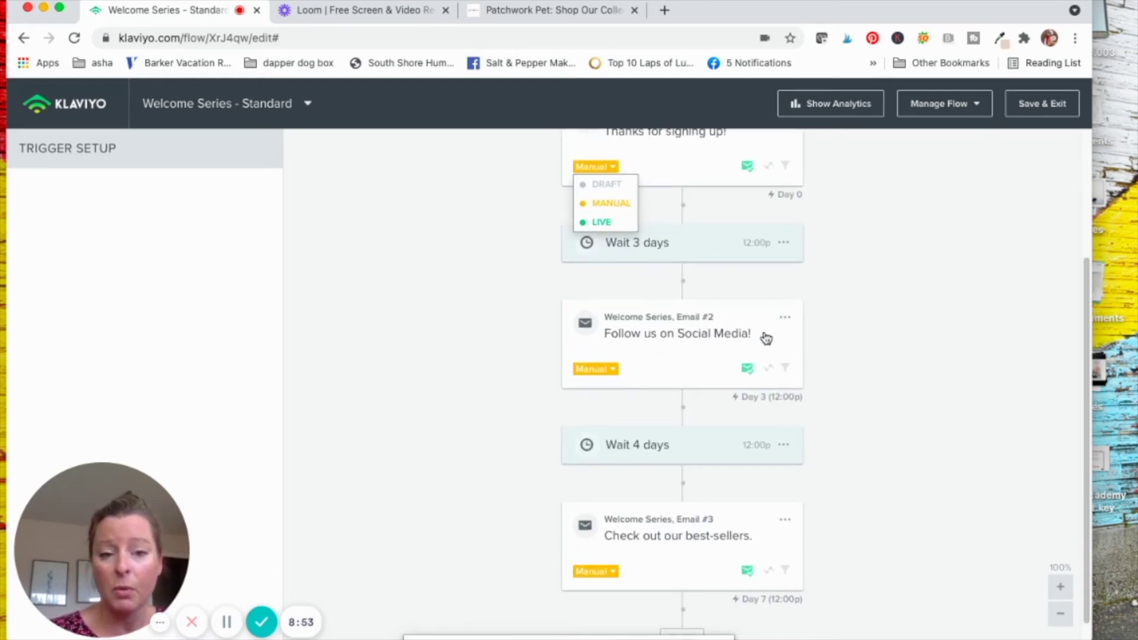
pyautogui.click(785, 320)
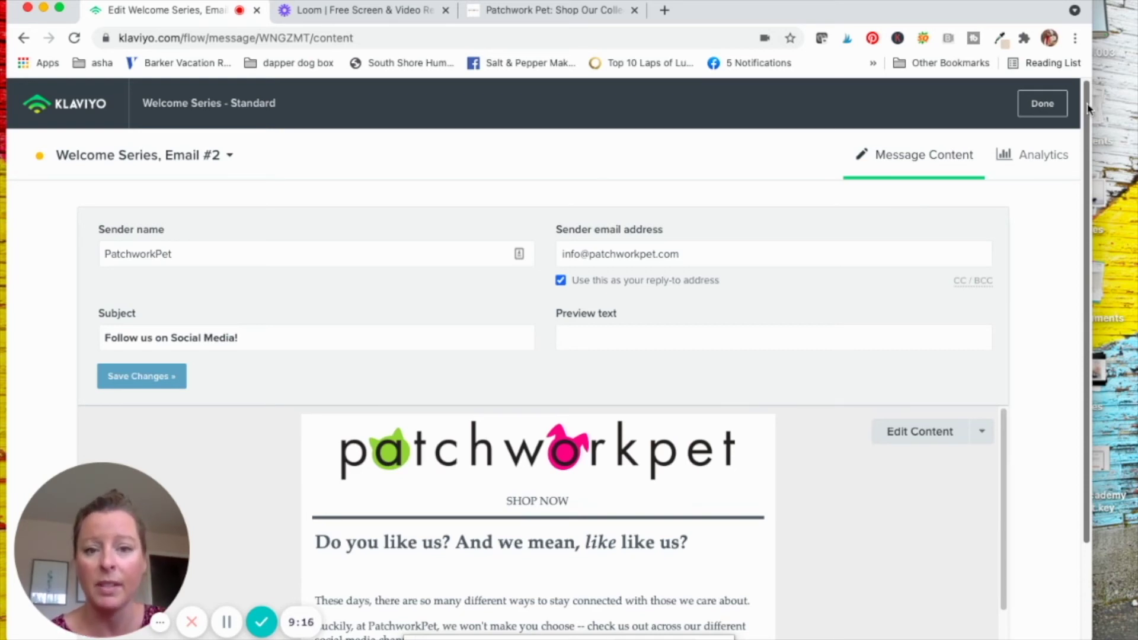
pyautogui.moveTo(1086, 112); pyautogui.dragTo(1096, 196)
pyautogui.scroll(-1, 1096, 195)
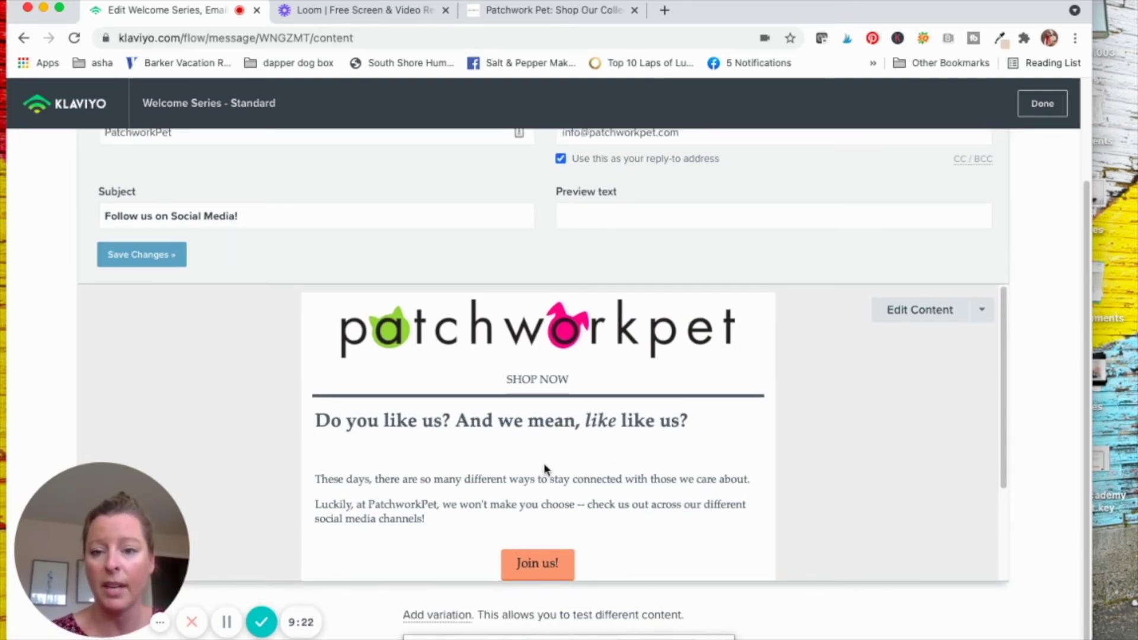
pyautogui.click(1041, 105)
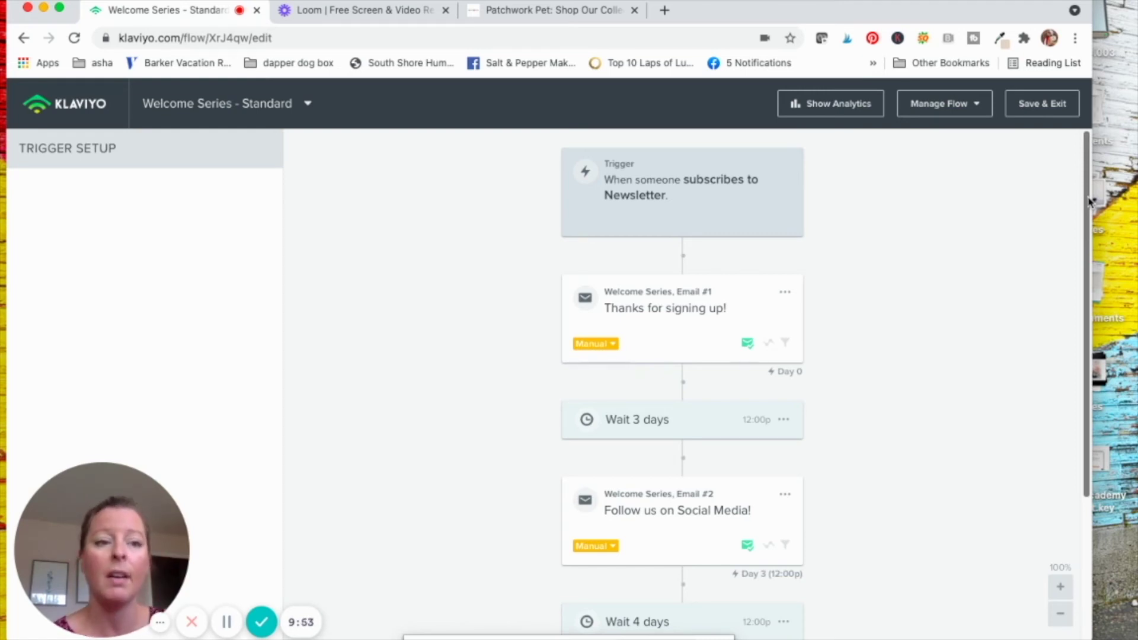
pyautogui.moveTo(1089, 180); pyautogui.dragTo(1112, 130)
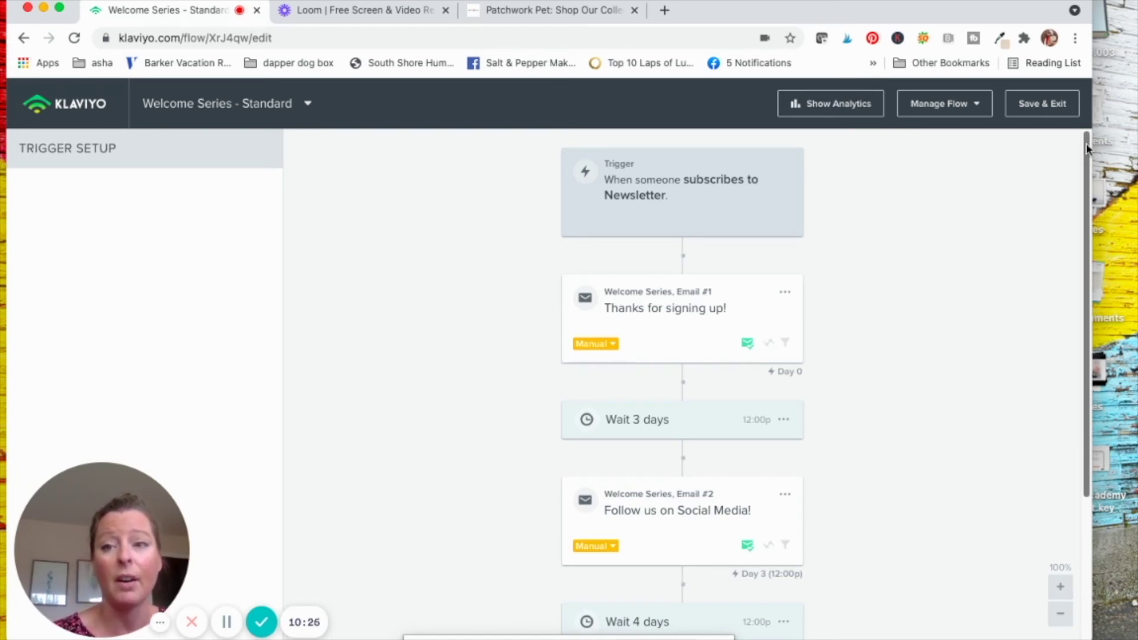
pyautogui.moveTo(1085, 143); pyautogui.dragTo(1075, 121)
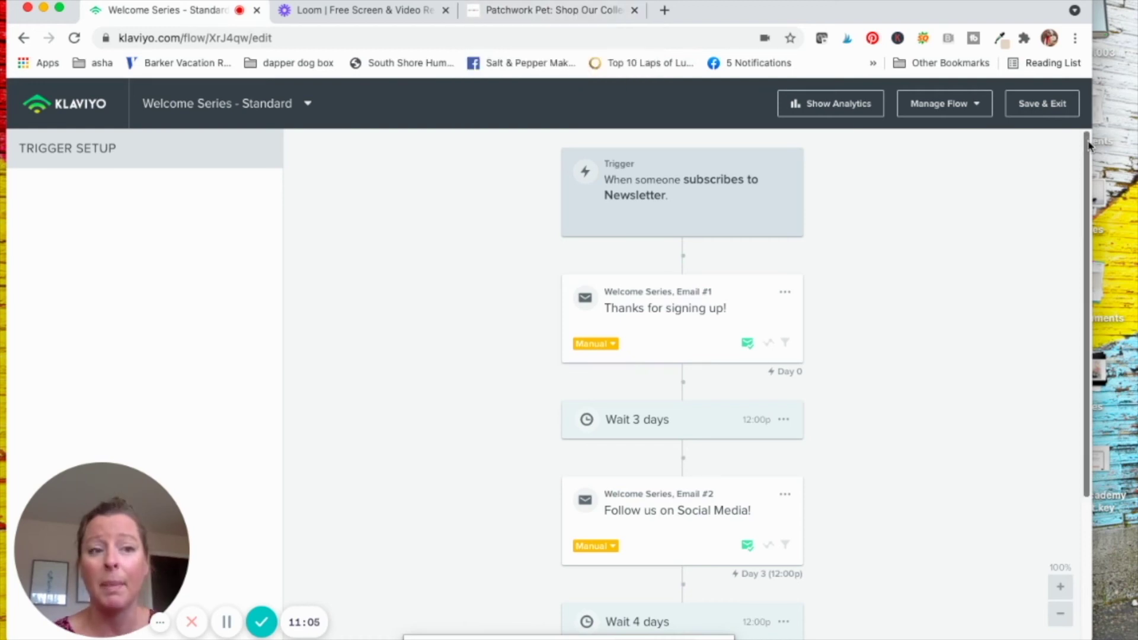
pyautogui.scroll(-3, 1081, 420)
pyautogui.scroll(3, 1074, 157)
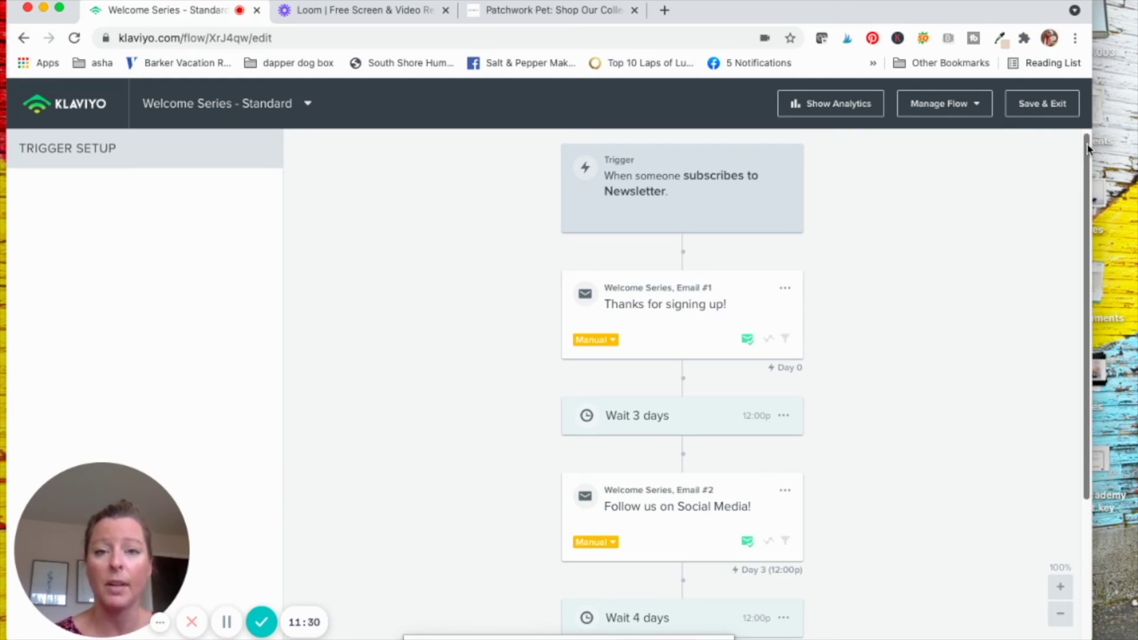
pyautogui.moveTo(1087, 148); pyautogui.dragTo(1088, 325)
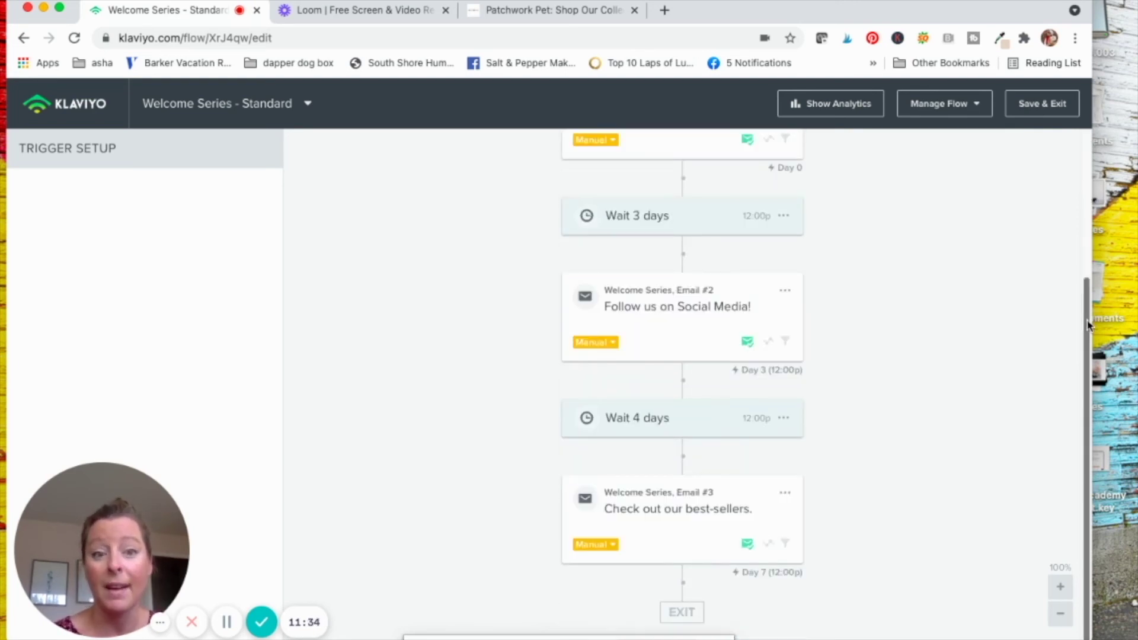